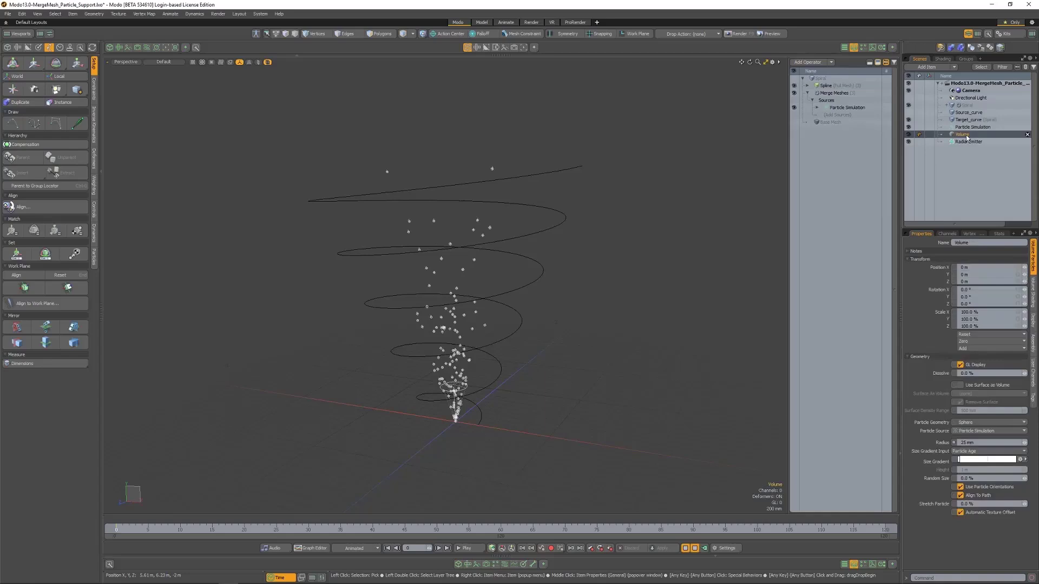
Set the Volume item's Particle Source dropdown to Particle Simulation.
click(982, 433)
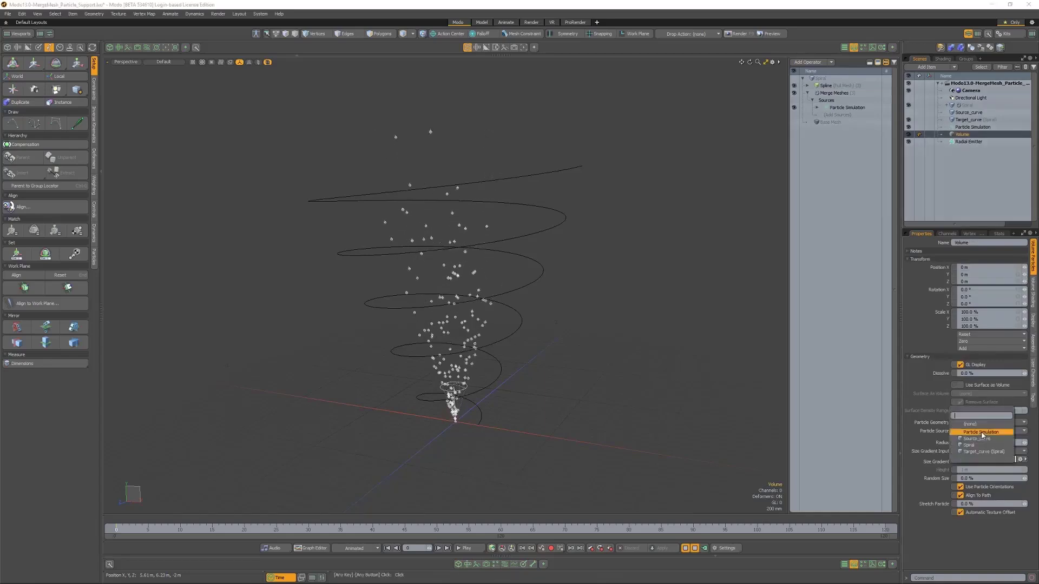
click(980, 441)
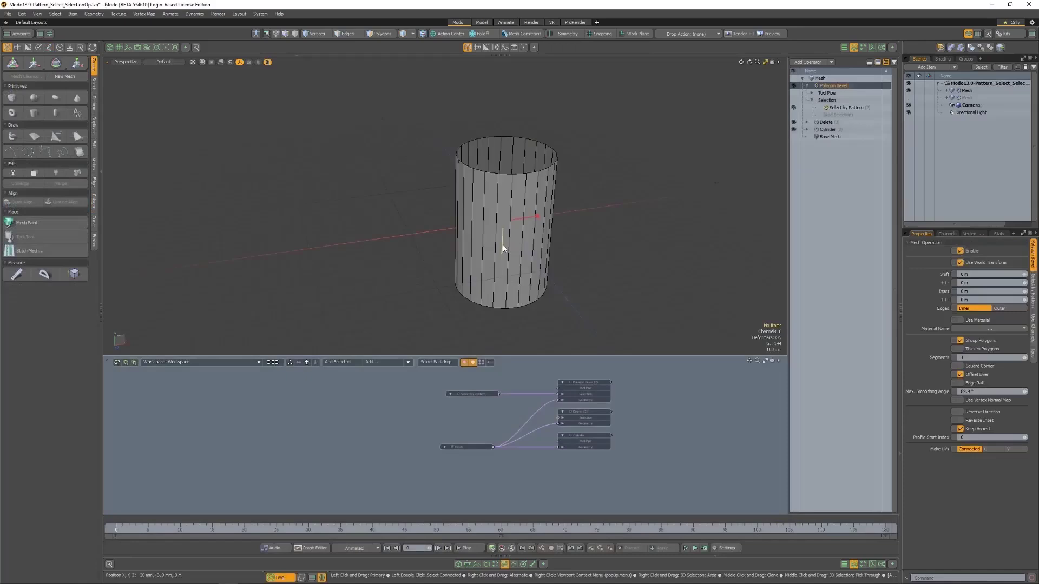
Set the selection pattern to '0,1,', enable Preserve Volume on Smooth, and switch to polygon selection.
click(982, 272)
text(0,1,)
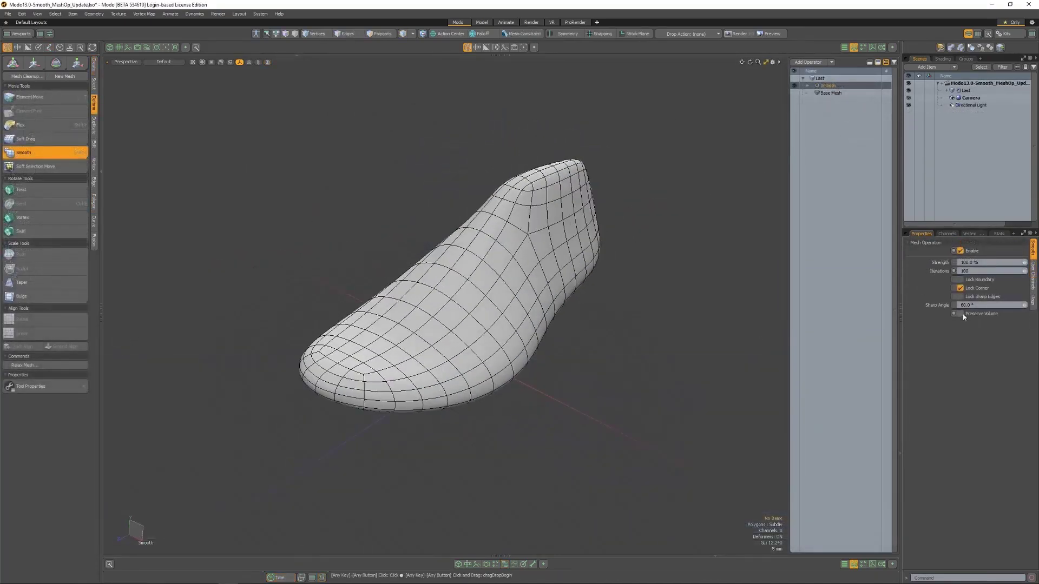
click(962, 315)
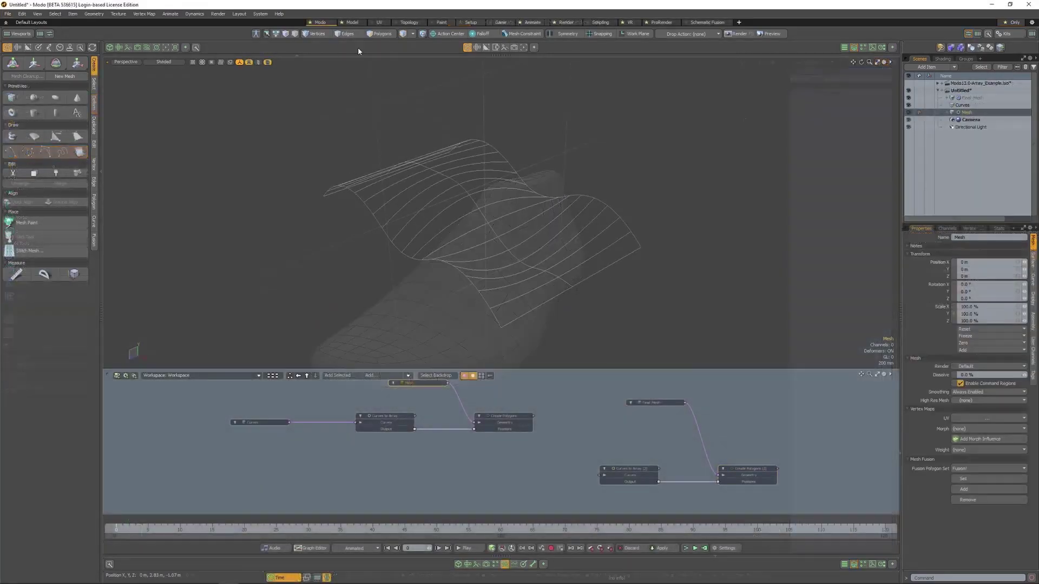
key(3)
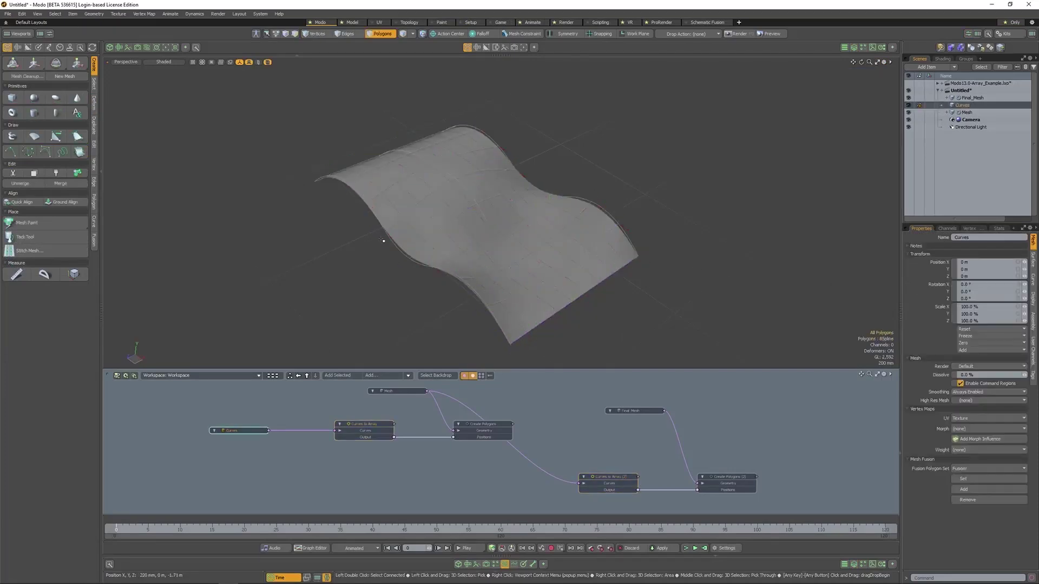
alt+drag(416, 278, 400, 285)
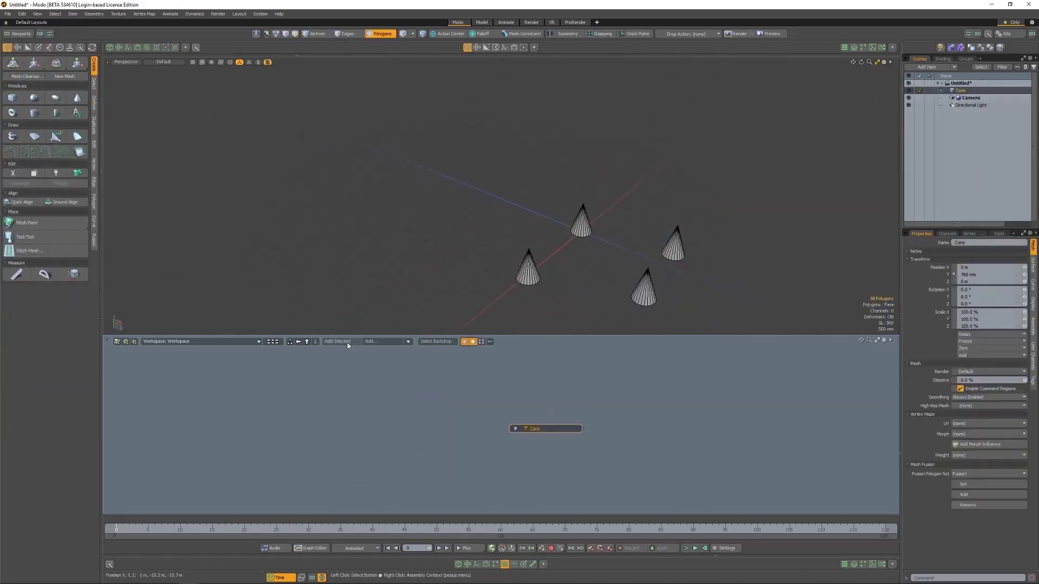
Add Mesh Data Array and Create Polygons nodes to the schematic and arrange them around the Mesh node.
click(377, 342)
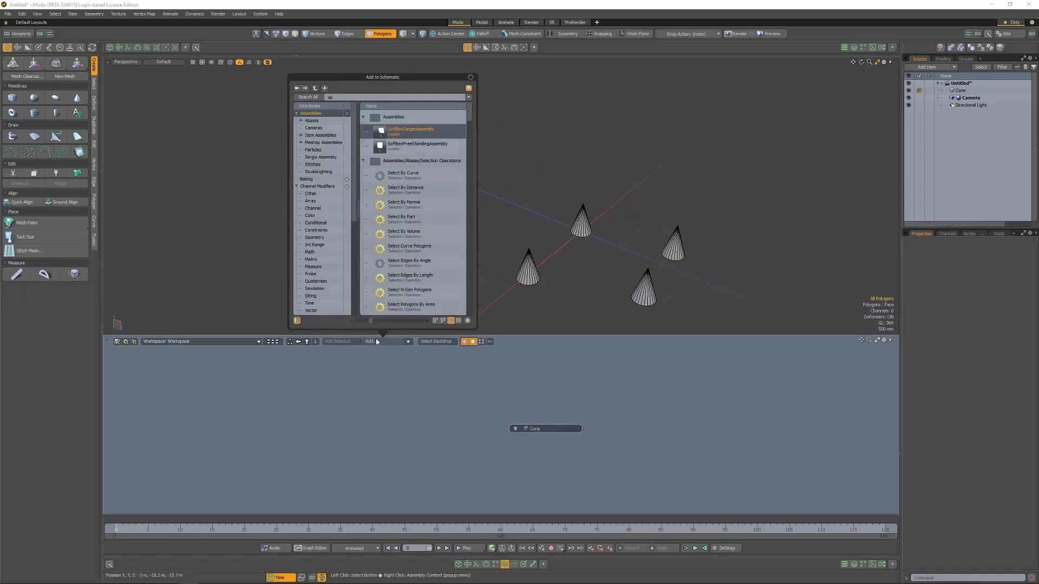
key(Return)
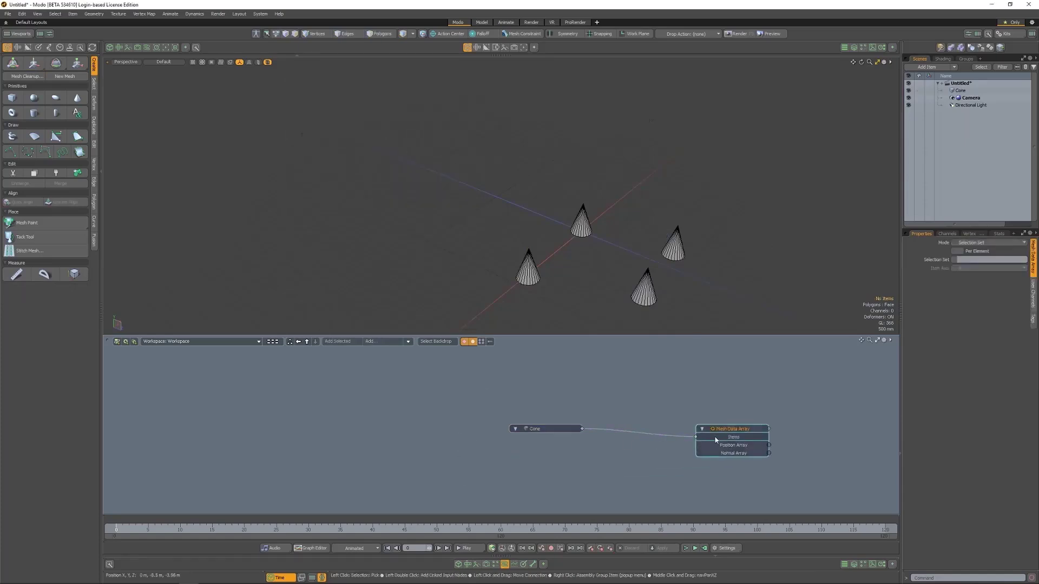
drag(716, 440, 635, 424)
click(383, 341)
key(Return)
drag(568, 412, 785, 420)
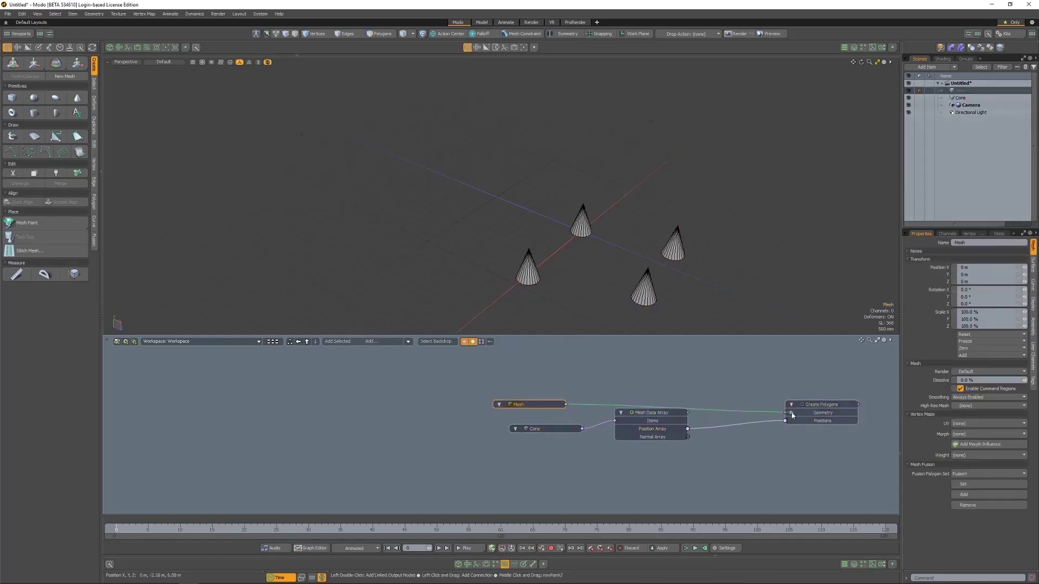
drag(728, 380, 721, 380)
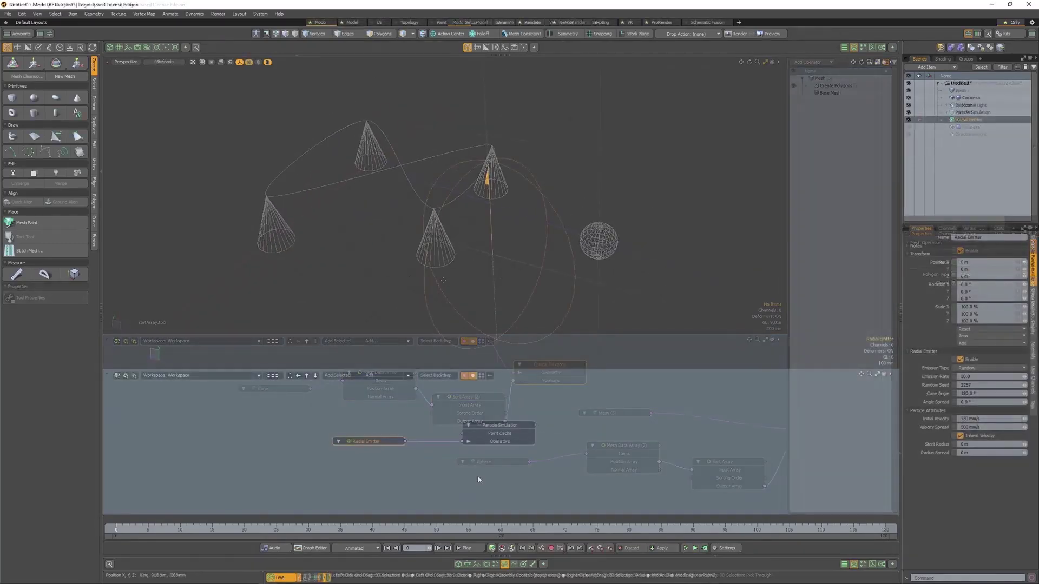
Add a Particles to Array node to the schematic.
click(384, 375)
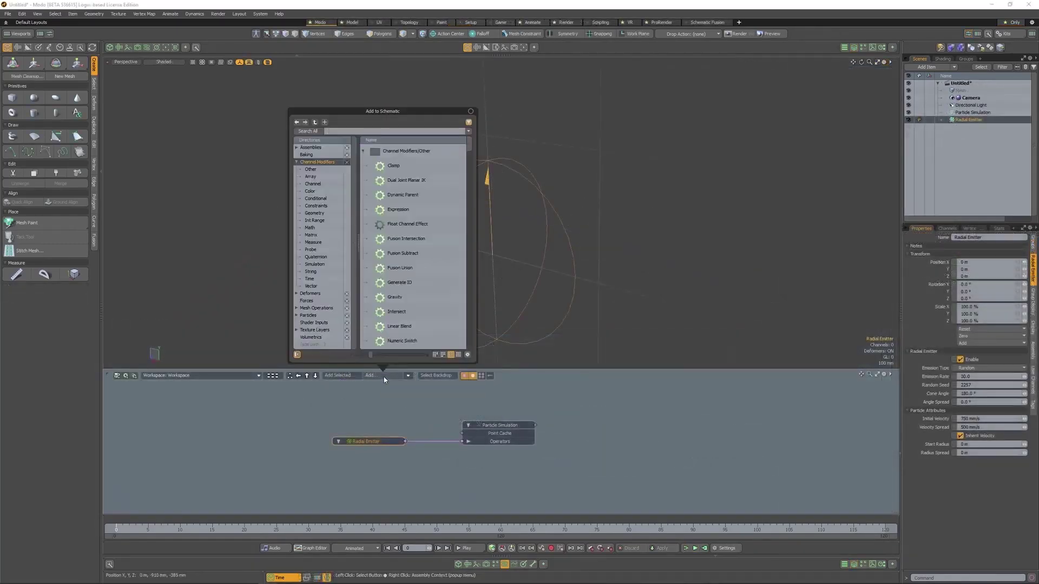
click(308, 315)
double_click(403, 180)
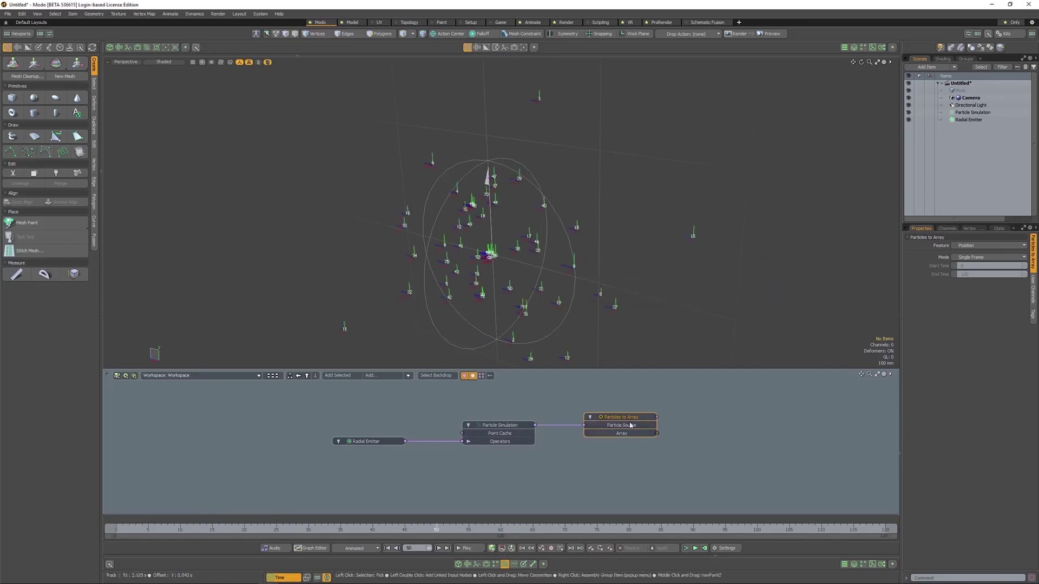
alt+drag(476, 335, 458, 315)
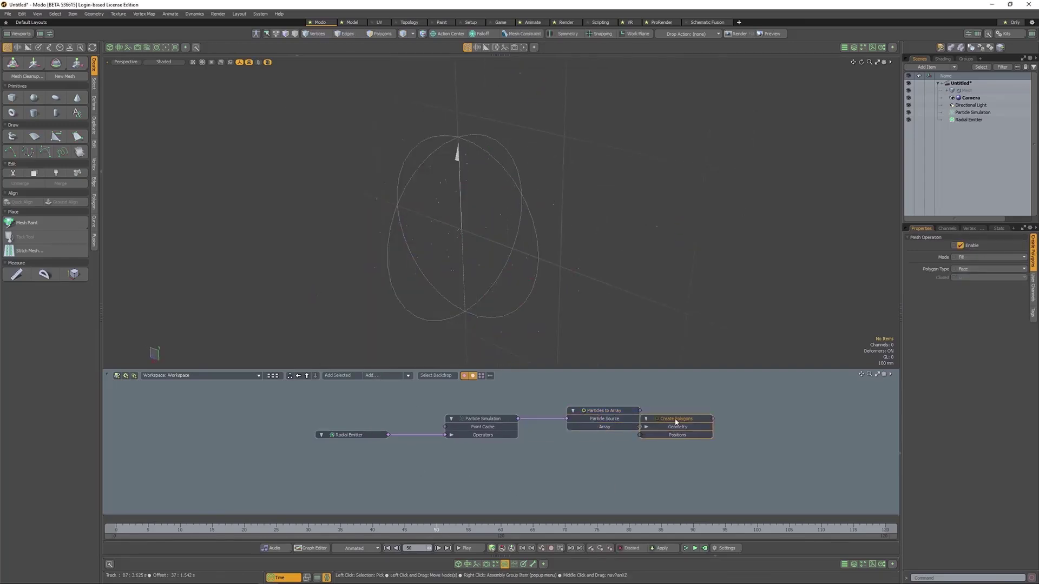
Wire the Array output into Create Polygons and set its Polygon Type to Curve.
drag(675, 420, 724, 412)
drag(641, 427, 666, 436)
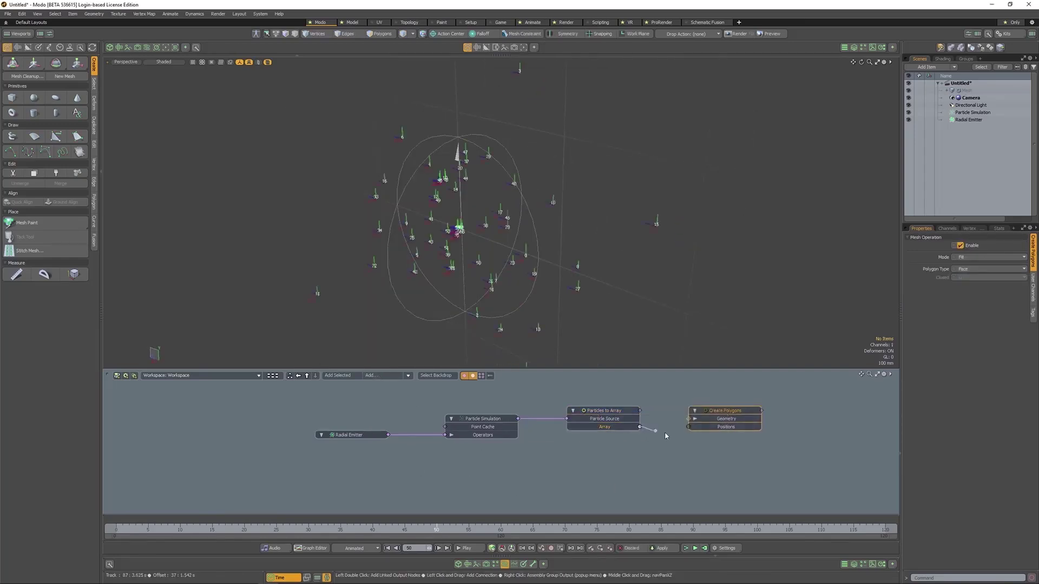
click(966, 269)
click(968, 287)
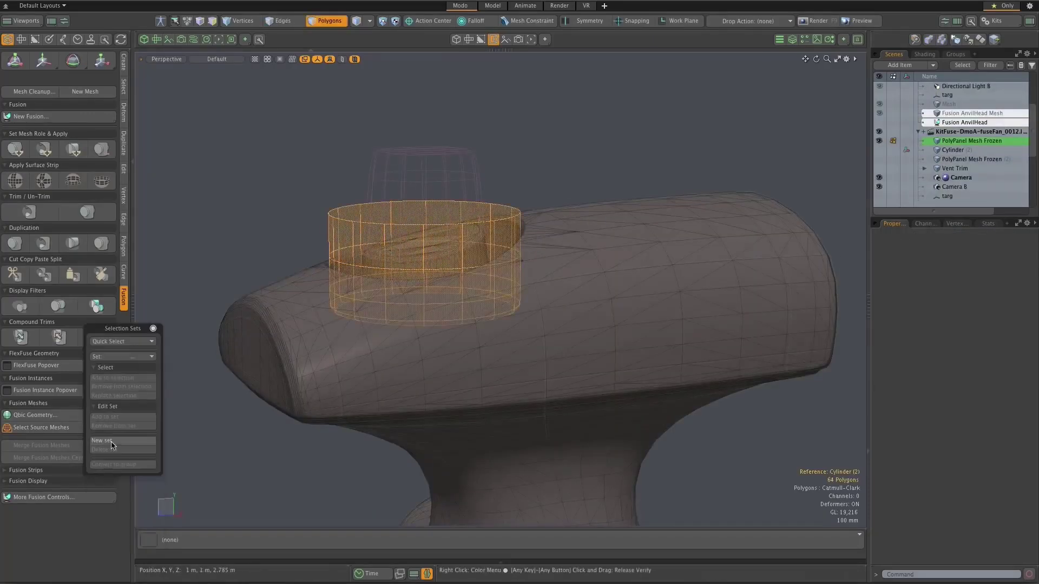
Create the polygon selection set 'Fusion!' and lower the Vent Trim into the hull.
click(123, 440)
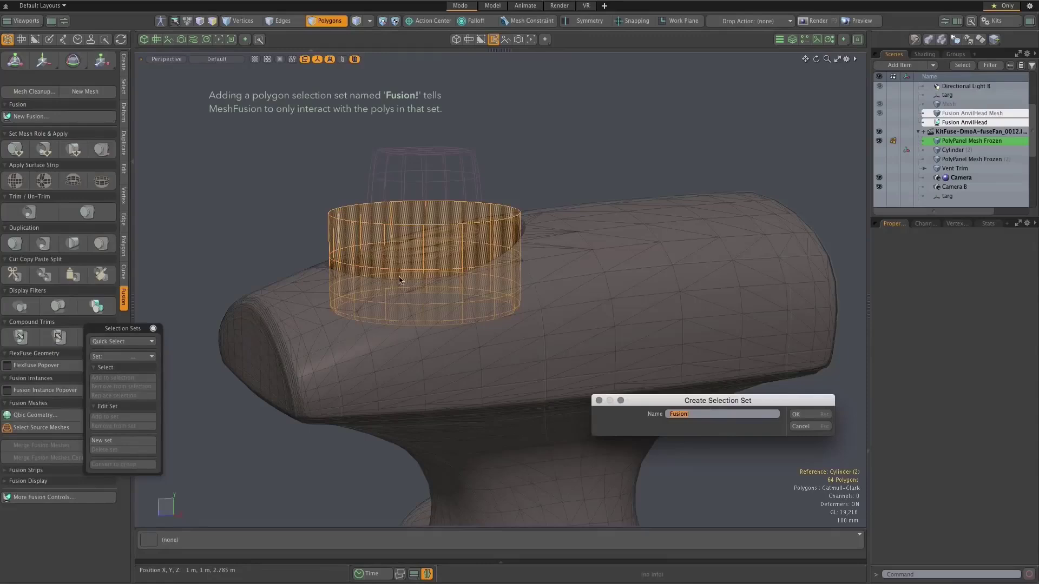
key(Return)
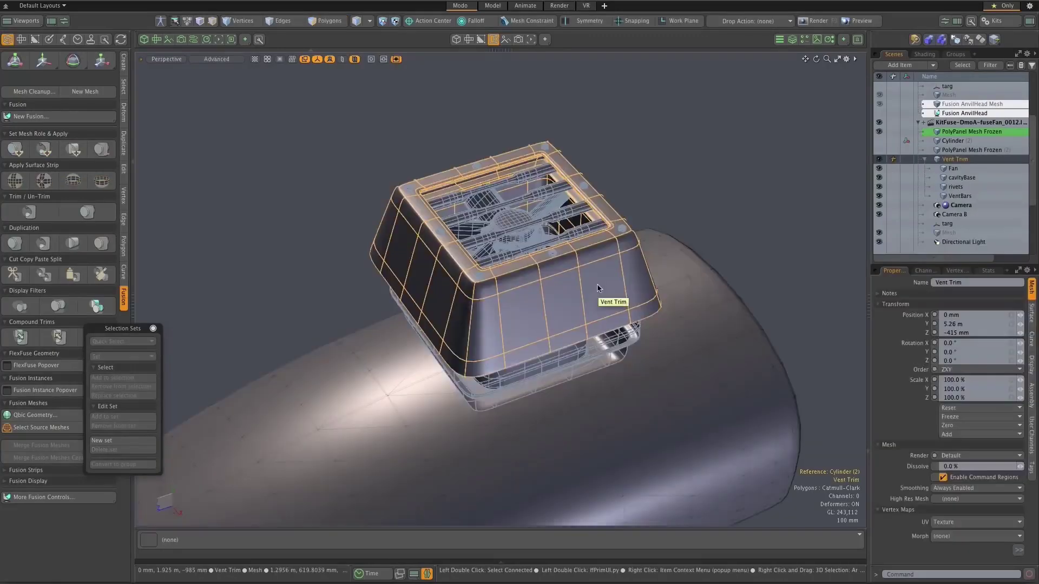
key(w)
drag(513, 197, 512, 300)
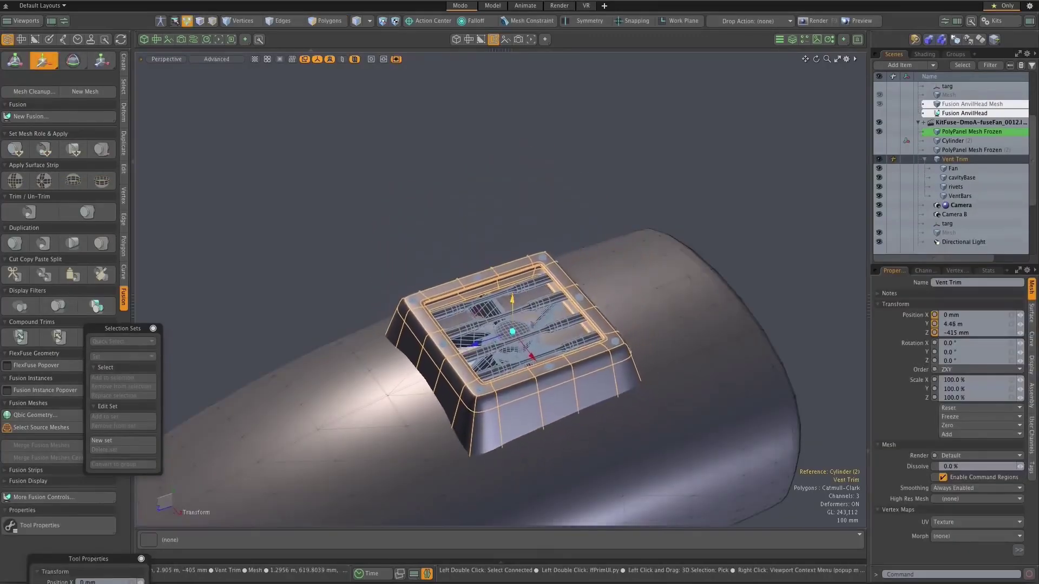
Add the cylinder body to the selection and apply the fusion mesh role.
shift+click(703, 327)
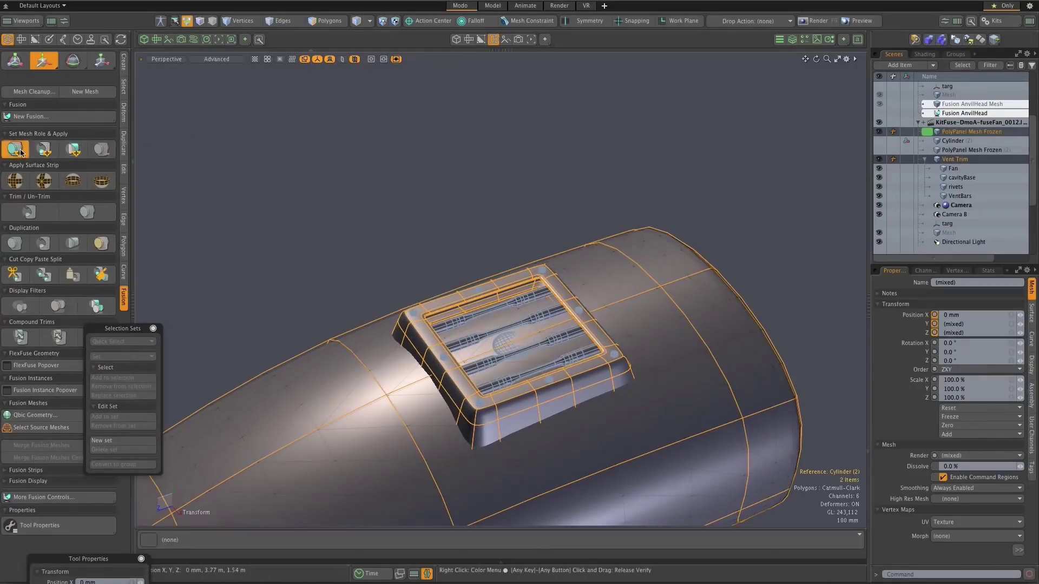
click(20, 152)
key(shift+a)
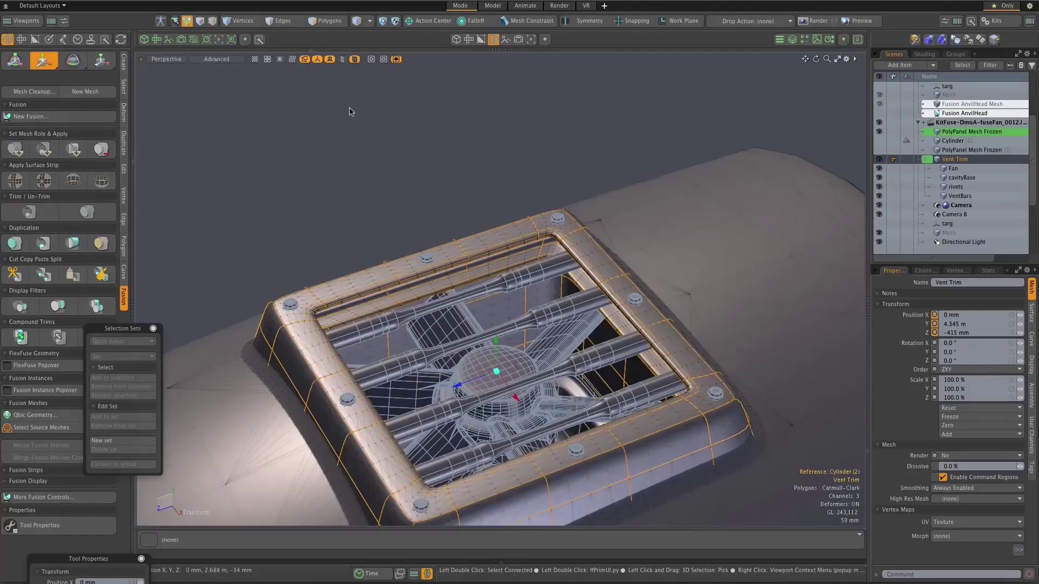
click(349, 112)
Reselect the Vent Trim from above and activate the transform tool on it.
alt+drag(494, 157, 528, 202)
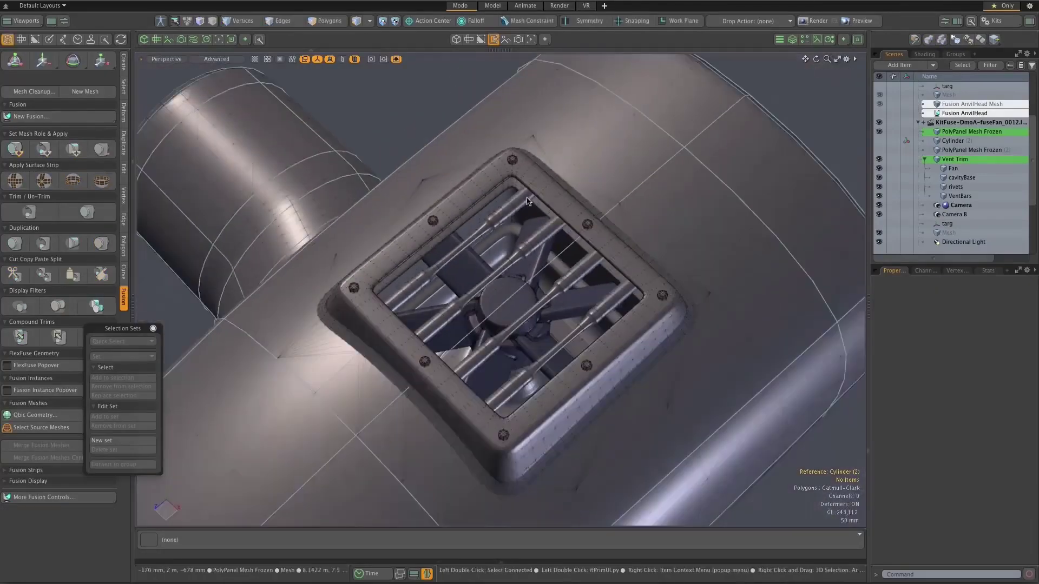
click(625, 239)
key(y)
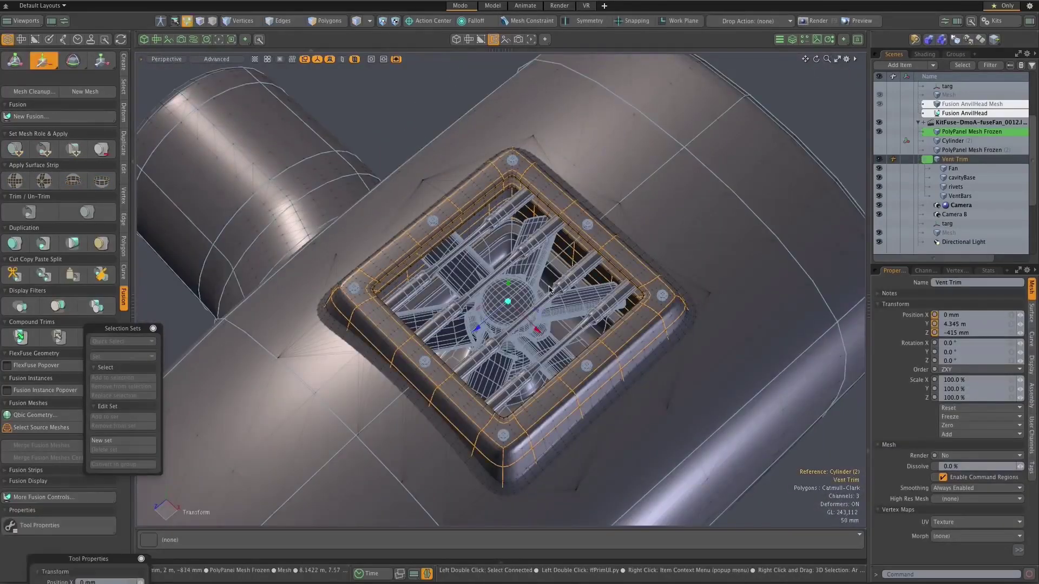
alt+drag(478, 330, 452, 360)
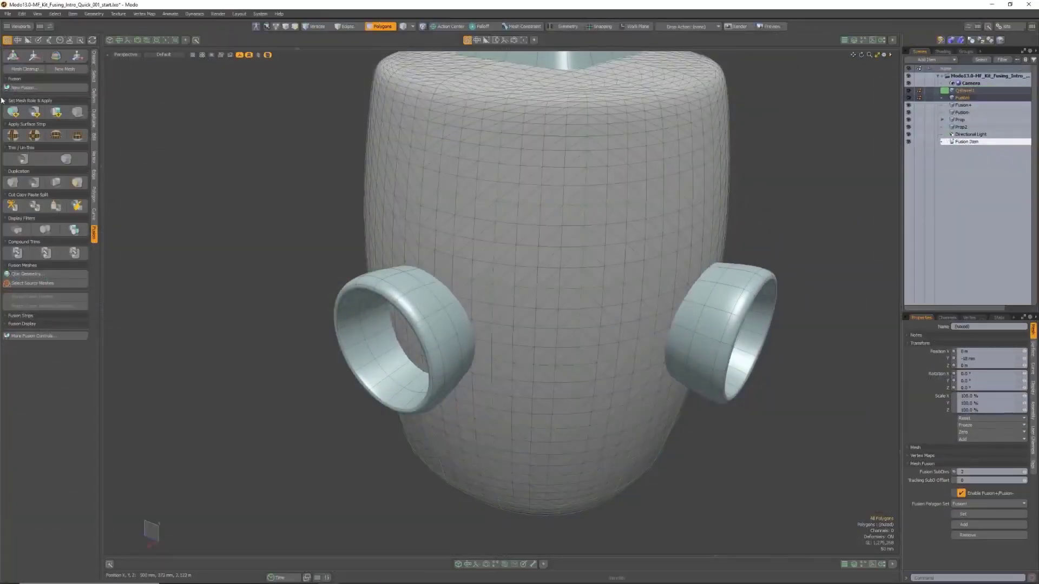
Edge Bevel the selected edges on the barrel, setting the bevel Depth to 0%.
alt+drag(433, 303, 409, 331)
key(3)
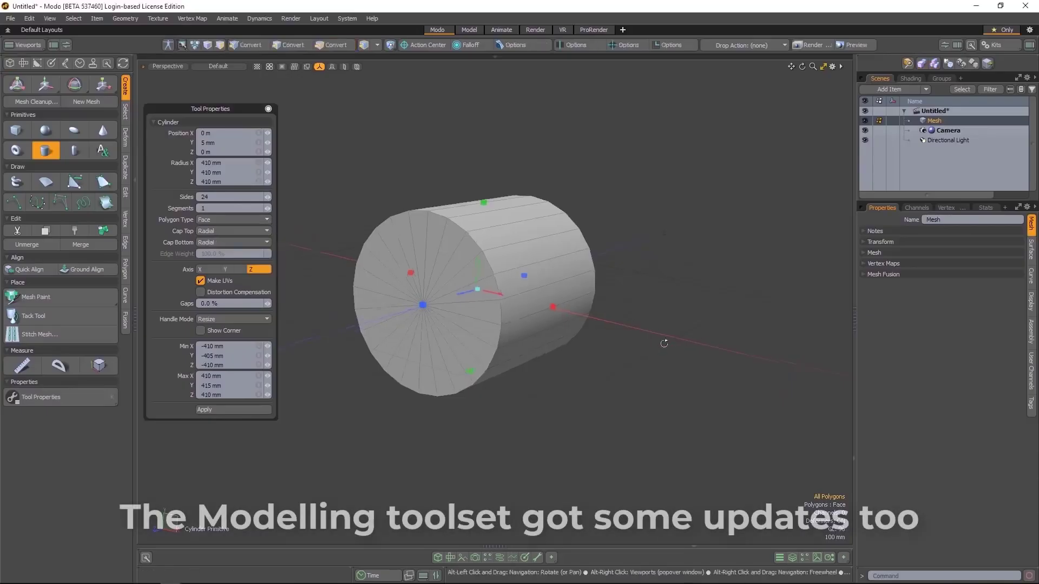
alt+drag(664, 343, 698, 293)
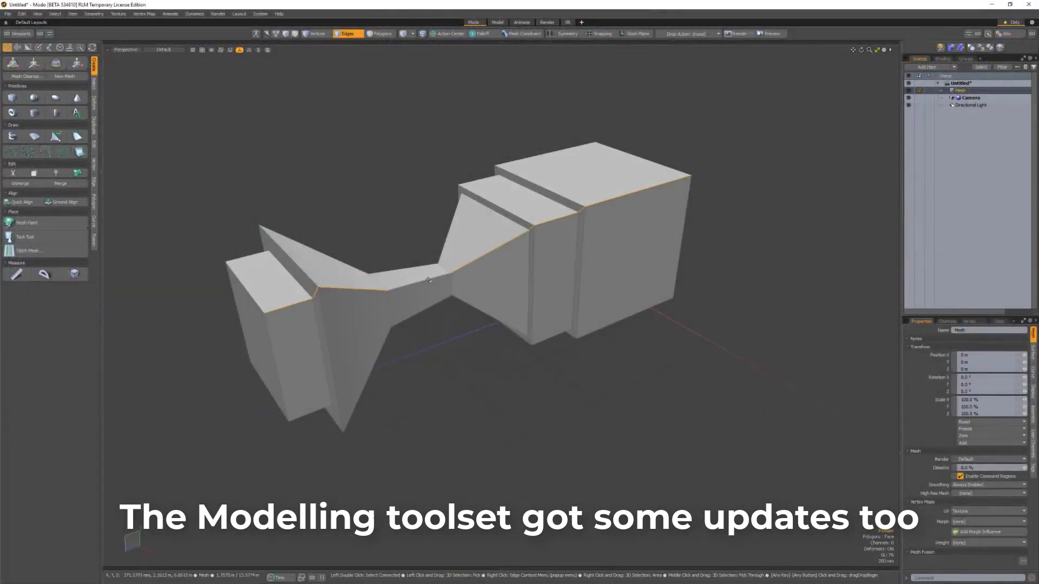
key(b)
drag(509, 227, 512, 230)
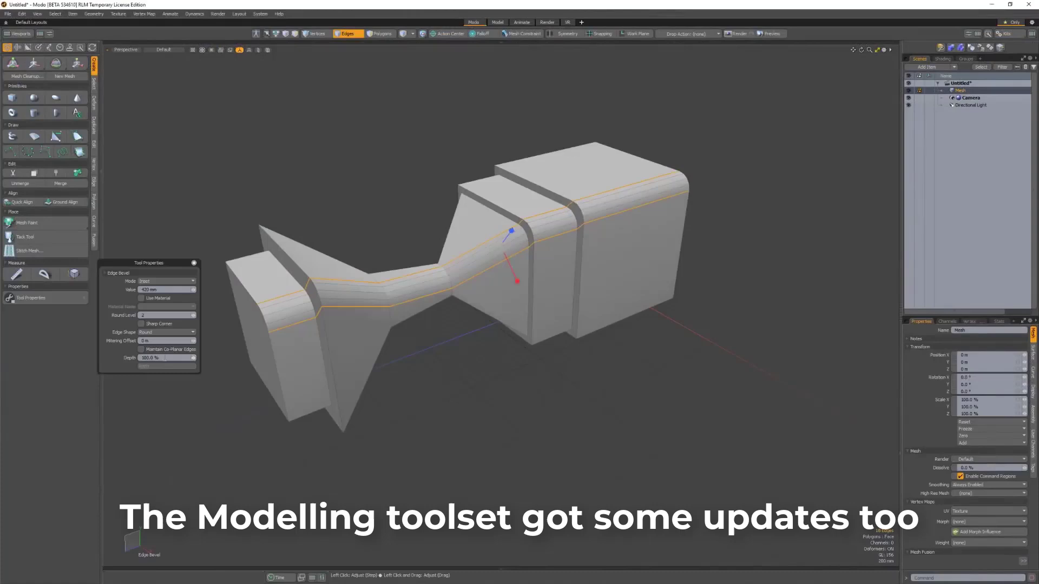
drag(165, 357, 142, 358)
key(Return)
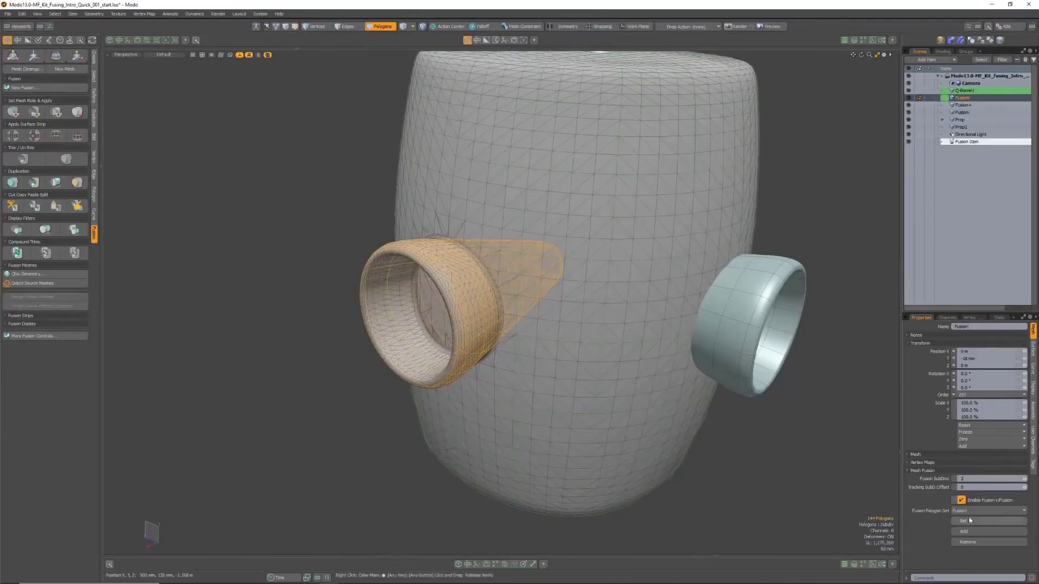
Assign the Fusion set, then move the box prop on the barrel along Z to -391 mm.
click(967, 523)
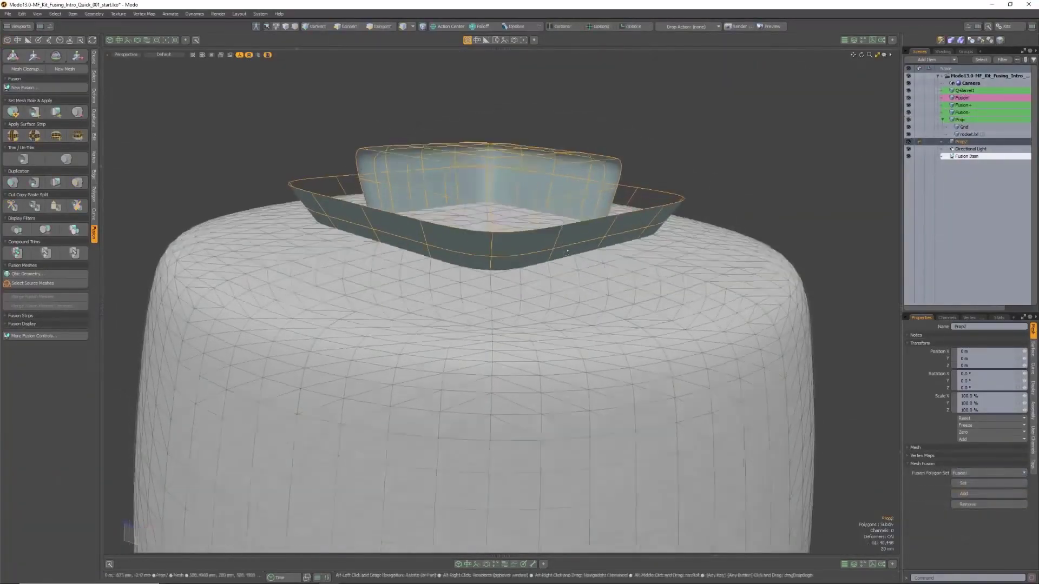
ctrl+click(962, 91)
alt+drag(534, 219, 403, 215)
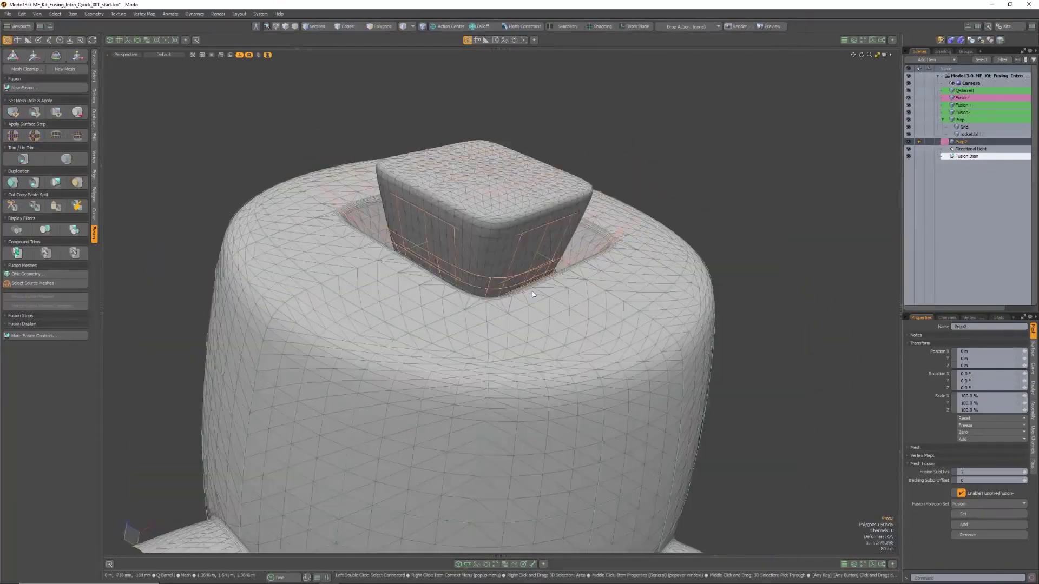
key(w)
drag(437, 459, 582, 399)
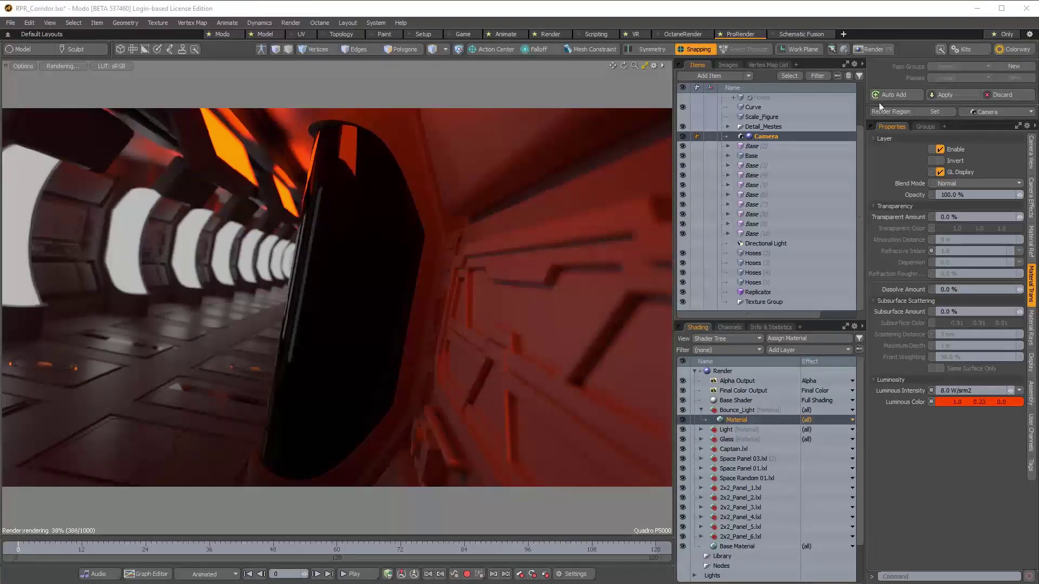
In the Camera View tab, drag the camera's Position X down to about -1.52 m.
click(1031, 152)
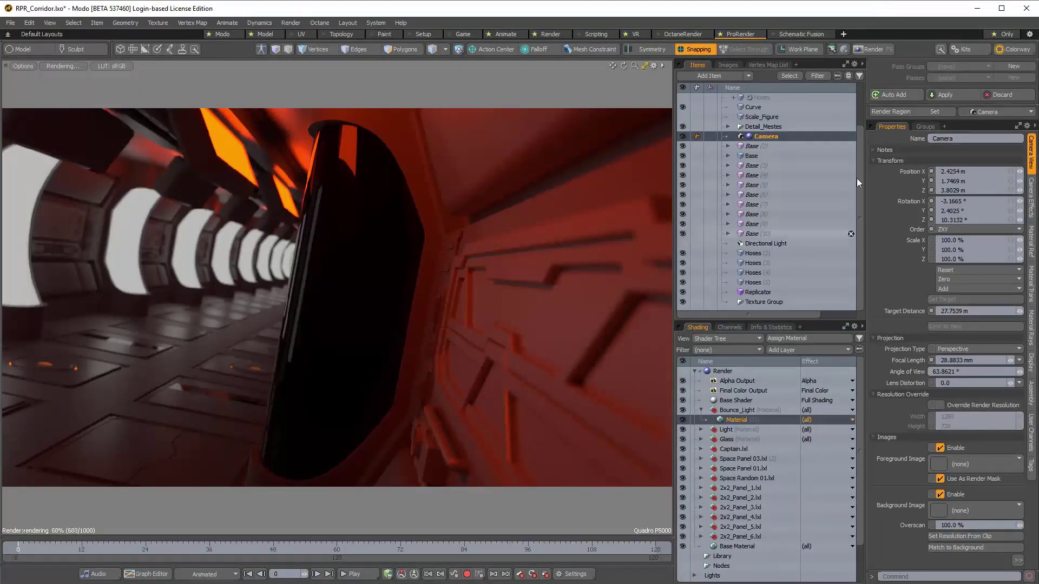
drag(1020, 176, 923, 171)
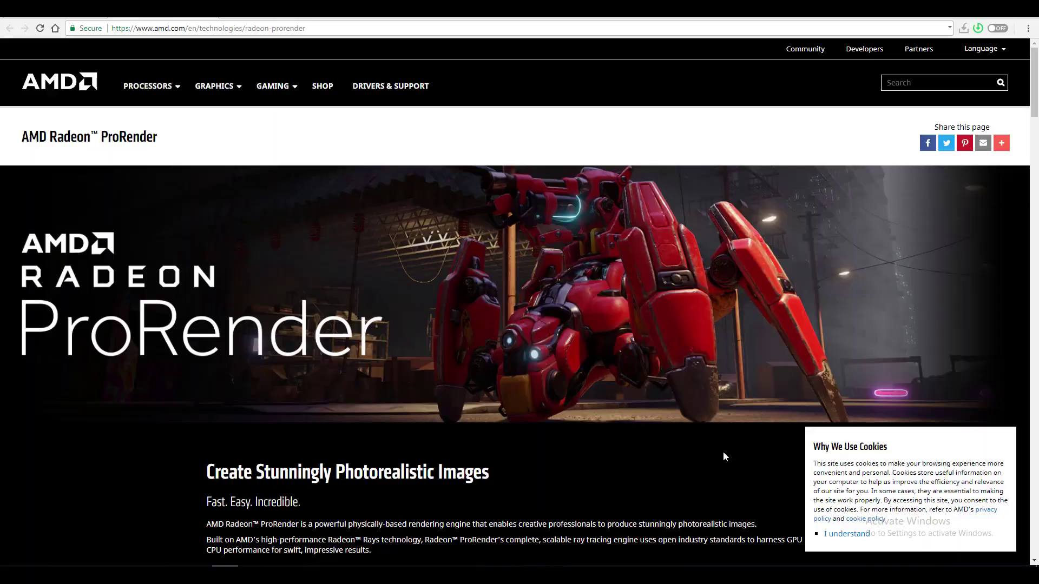
Scroll through the ProRender page's features, plug-ins and gallery to the footer, then back to the top.
scroll(688, 433, down, 8)
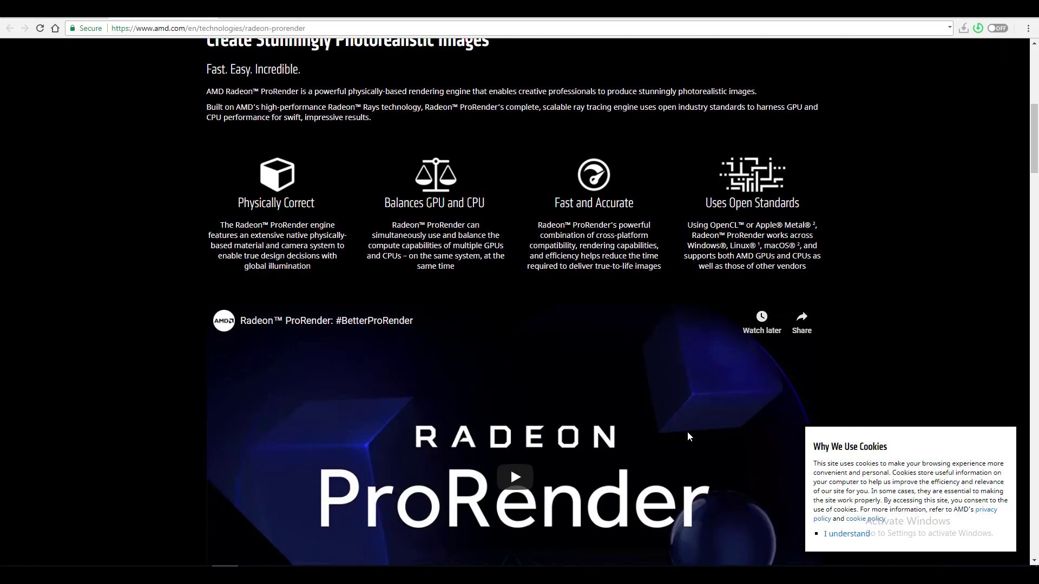
scroll(688, 433, down, 4)
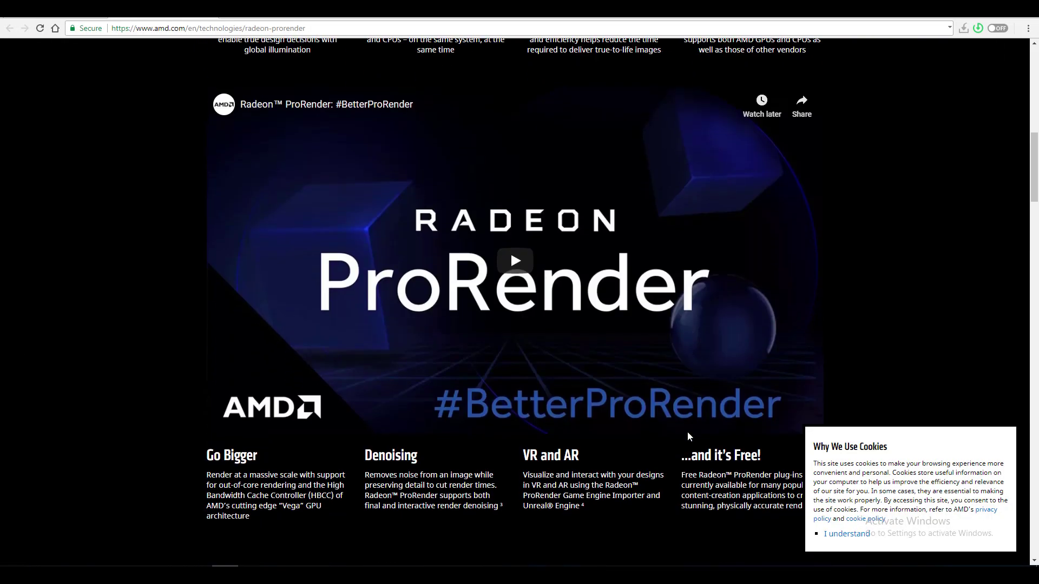
scroll(687, 433, down, 5)
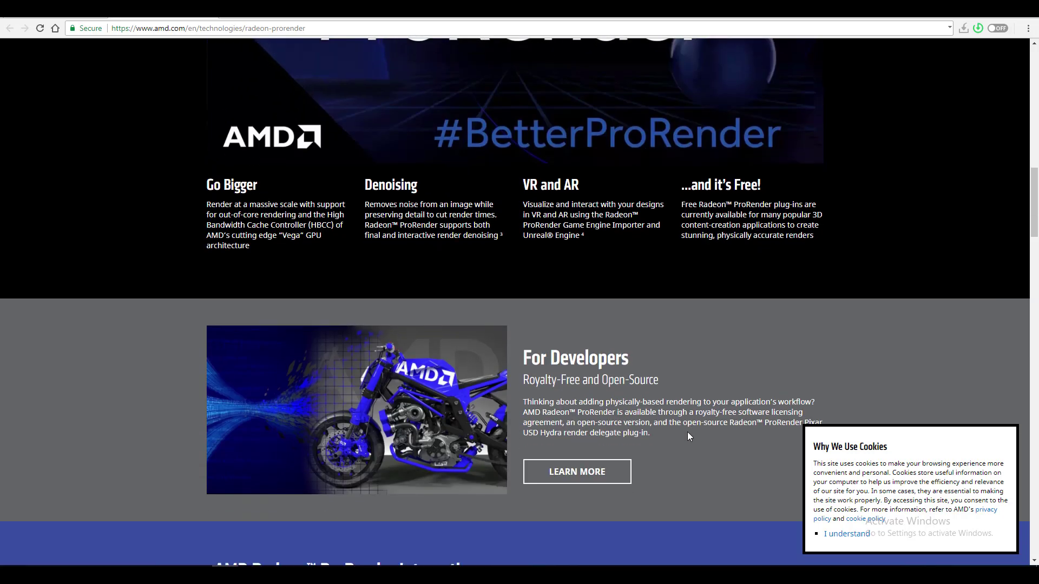
scroll(689, 436, down, 5)
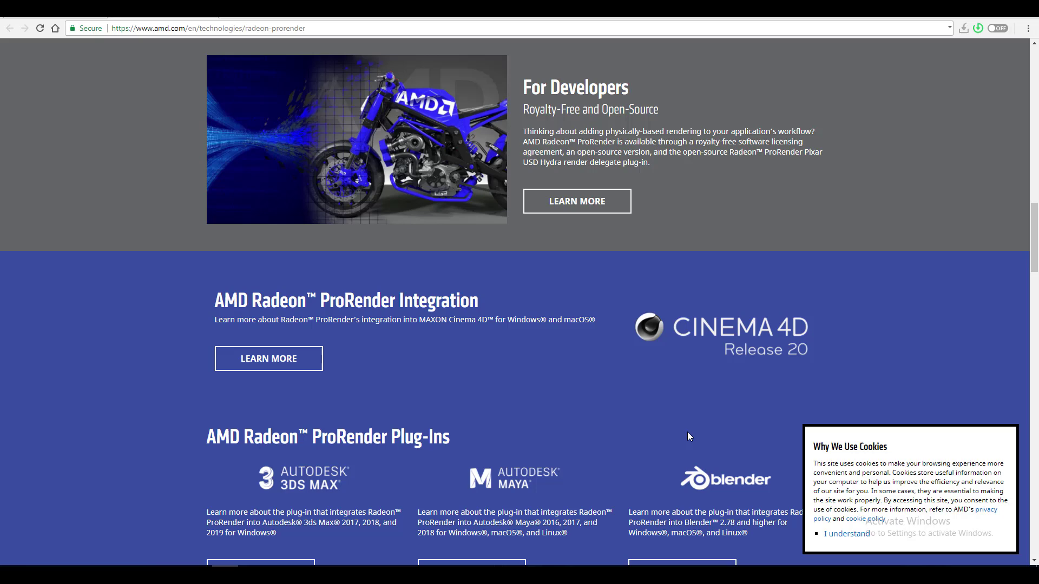
scroll(688, 436, down, 4)
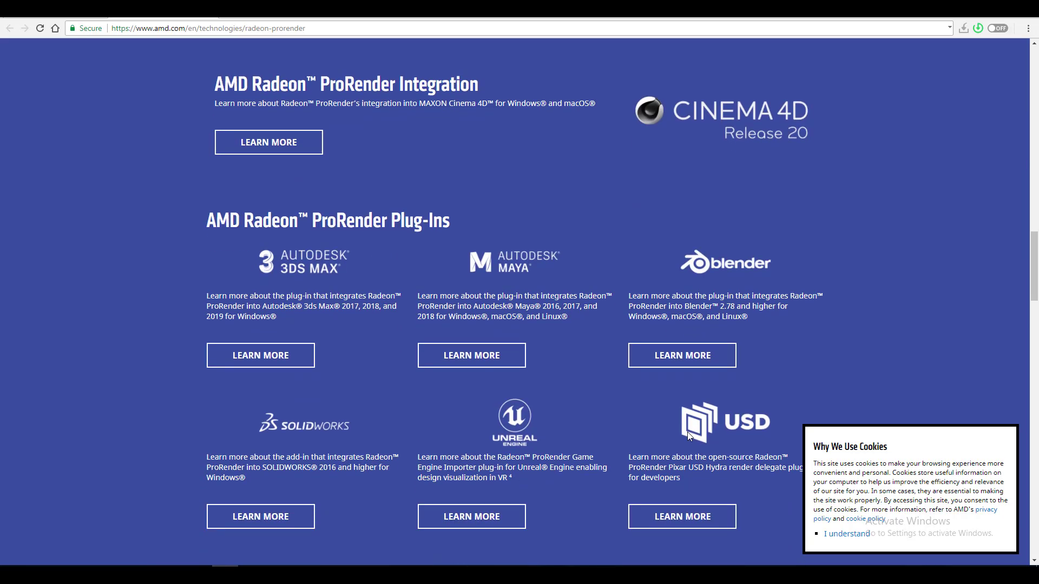
scroll(688, 436, down, 5)
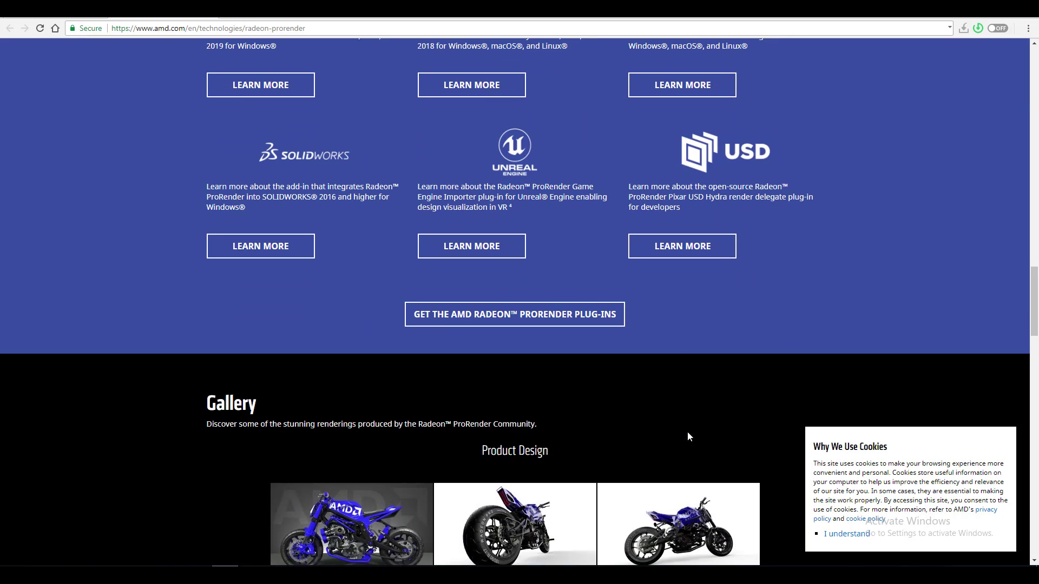
scroll(688, 433, down, 6)
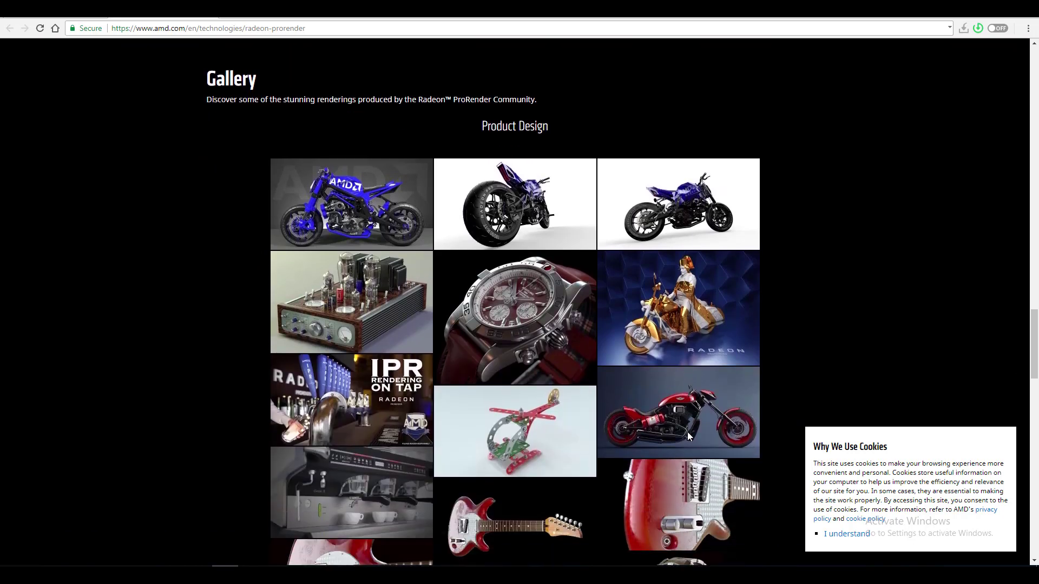
scroll(687, 431, down, 7)
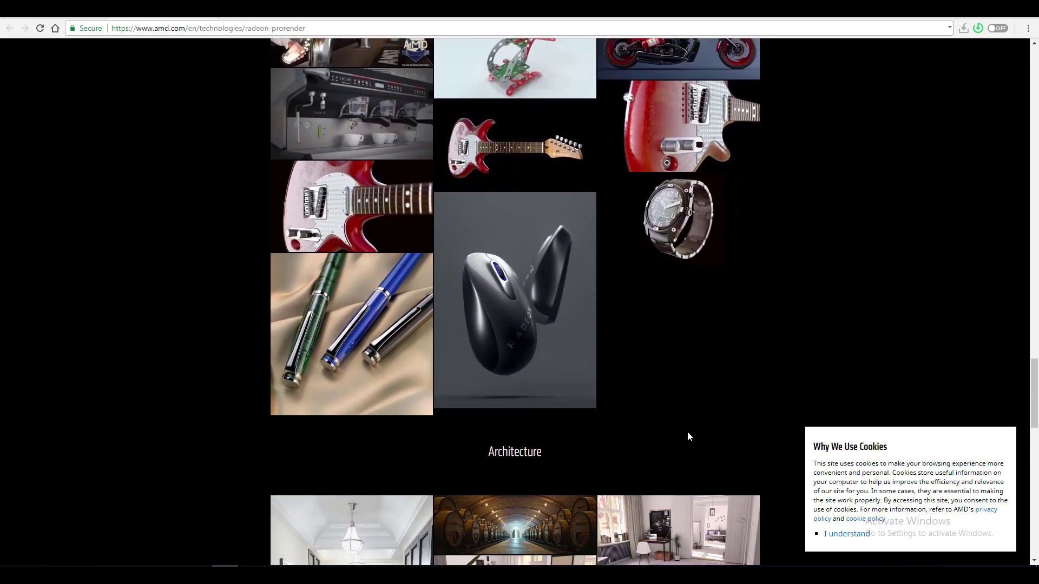
scroll(687, 436, down, 7)
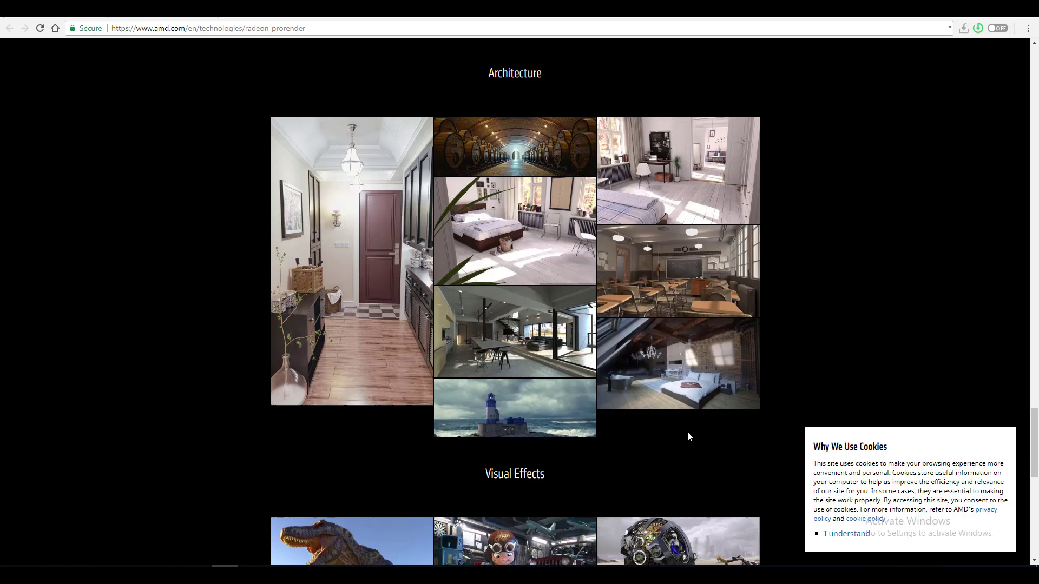
scroll(687, 432, down, 6)
scroll(687, 431, down, 6)
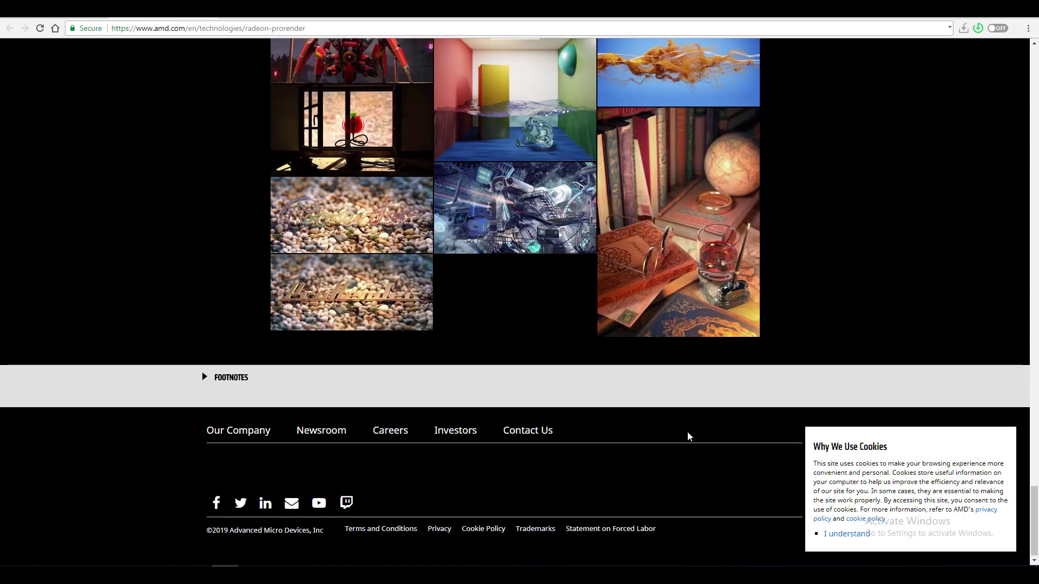
scroll(687, 432, up, 18)
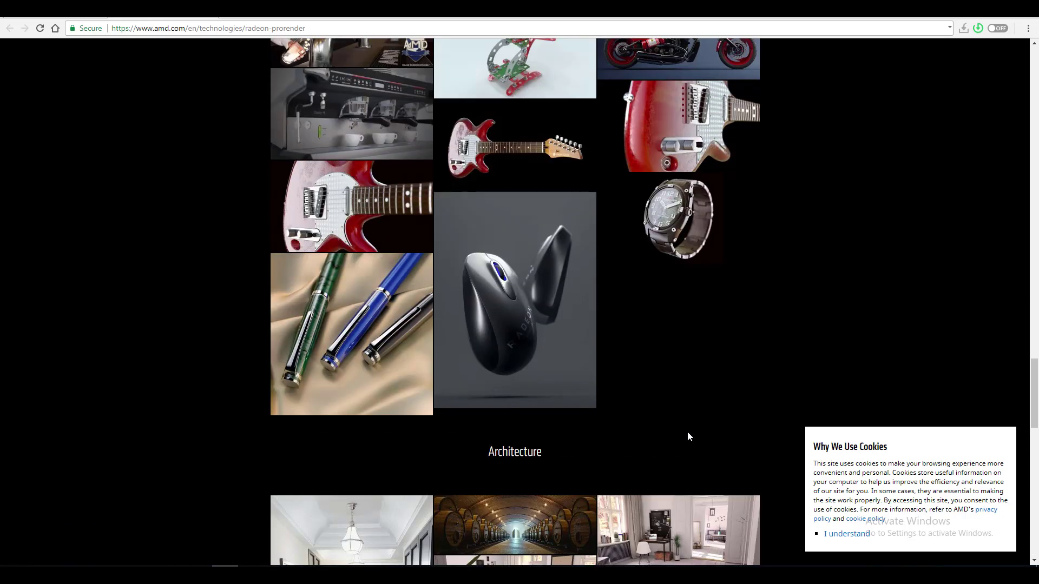
scroll(689, 436, up, 18)
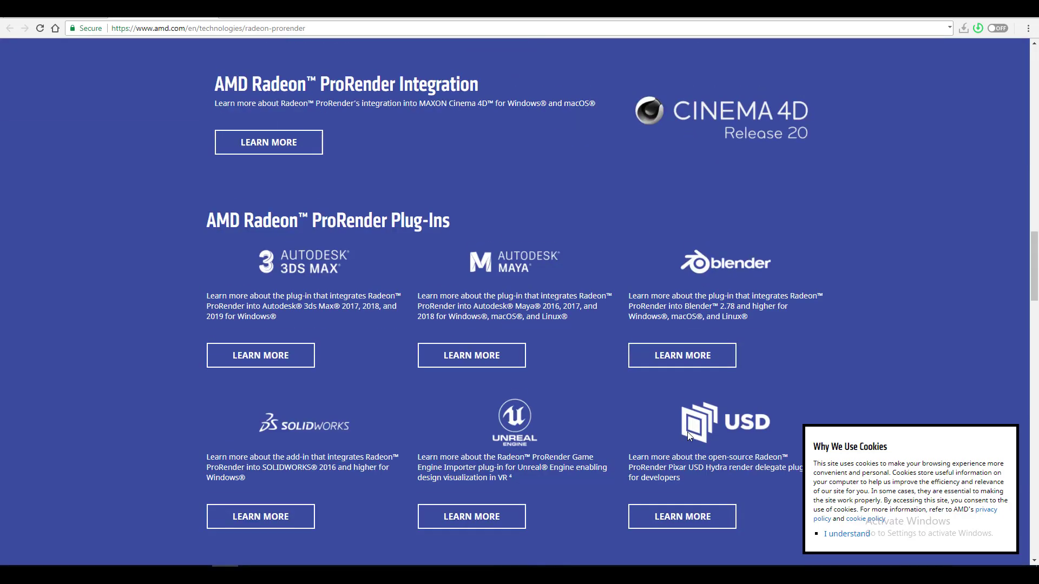
scroll(688, 436, up, 15)
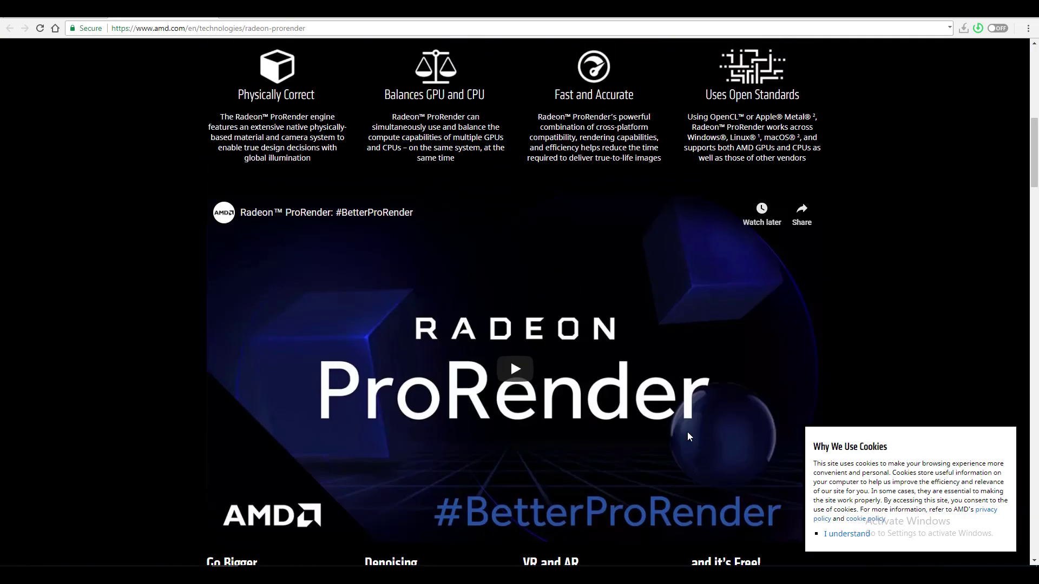
scroll(688, 436, up, 7)
scroll(688, 436, up, 2)
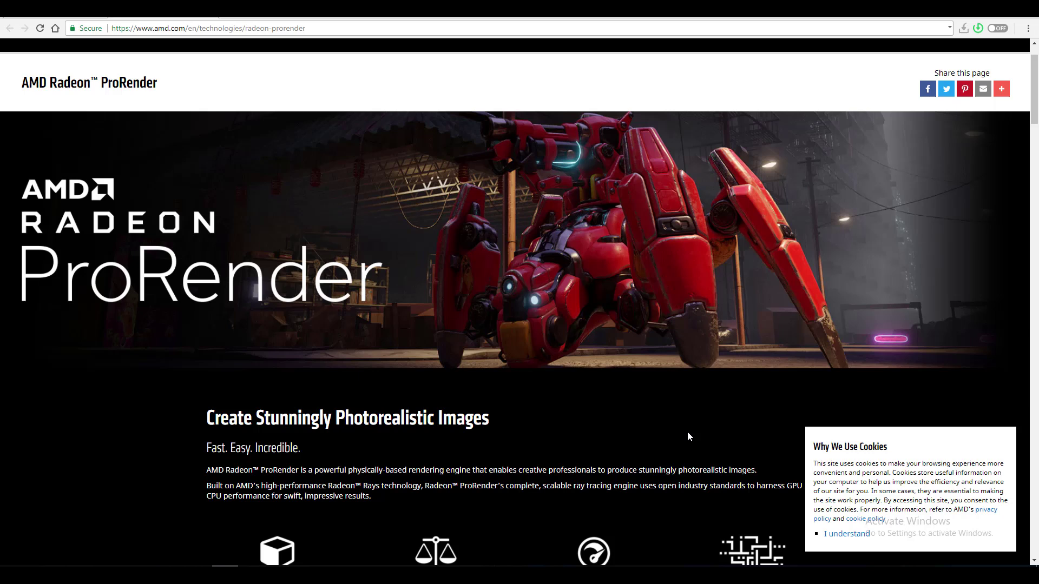
scroll(688, 436, up, 1)
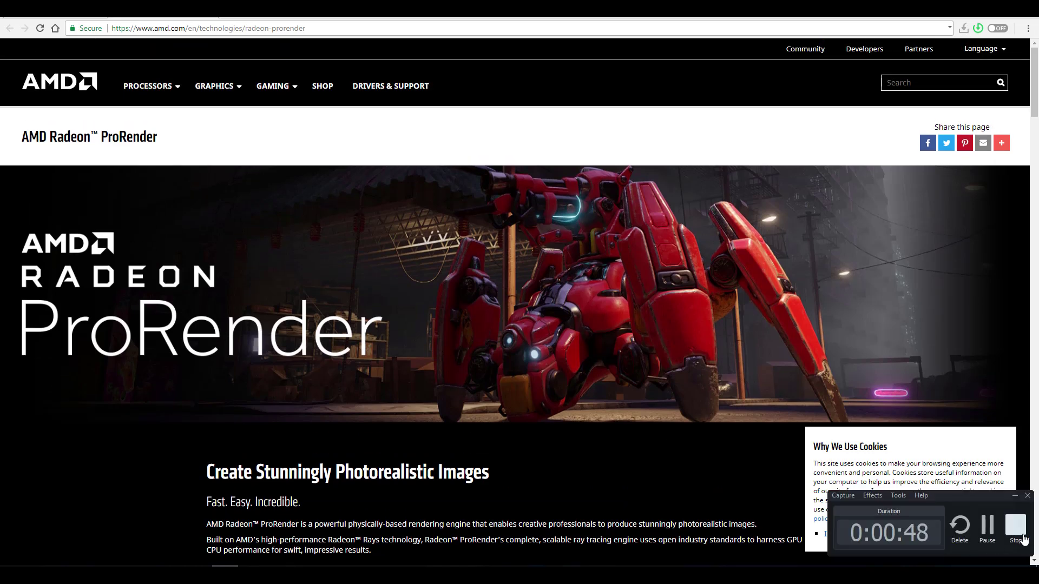
Select Spoon_LOD0, then both House_F541_B groups with their meshes in the Scenes list.
click(1023, 539)
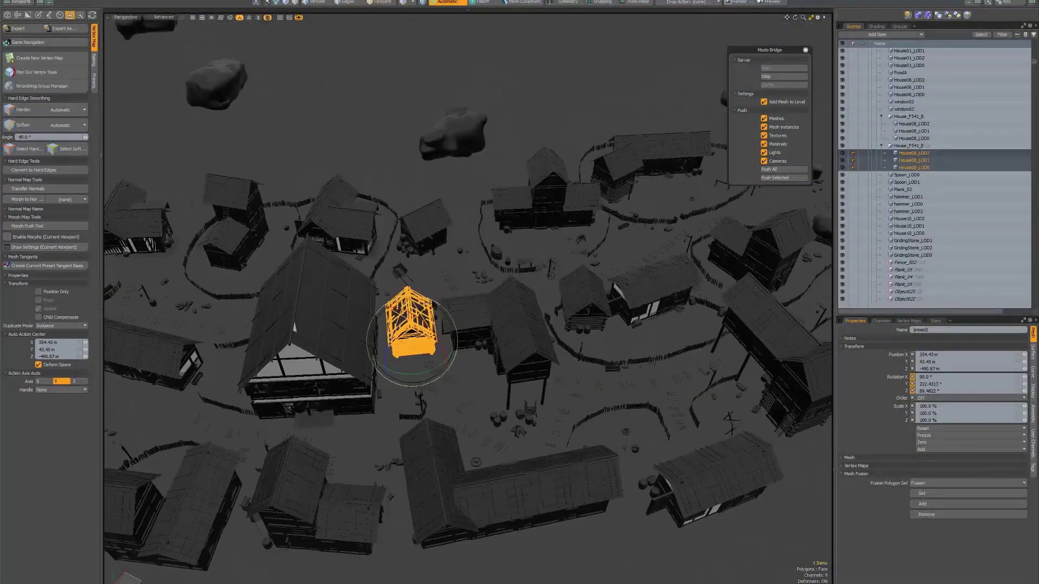
click(898, 183)
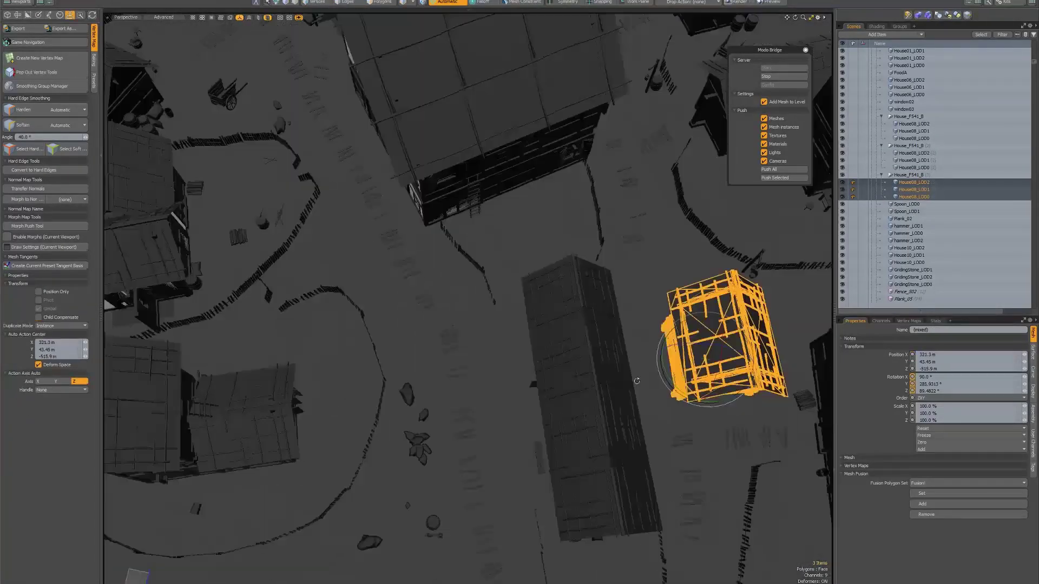
click(909, 146)
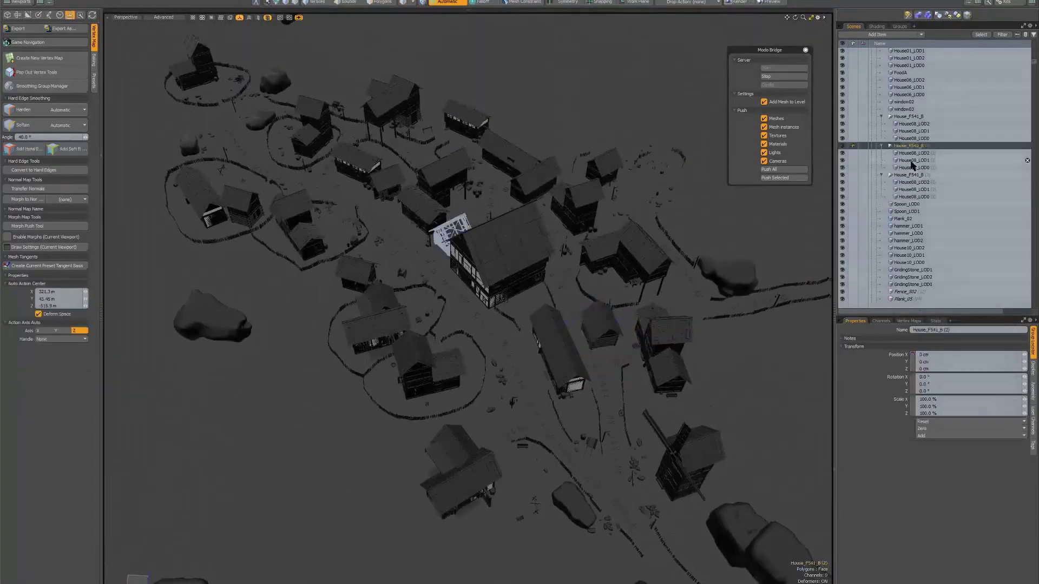
shift+click(914, 196)
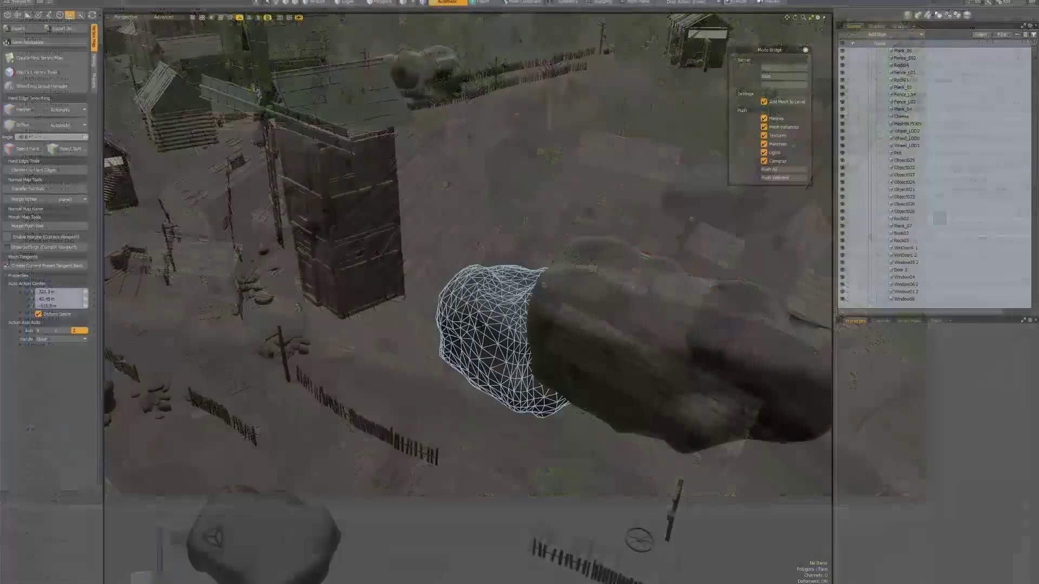
Rename Mesh8675309 to Boulder_279, then select the Obelisk_v001 mesh.
double_click(915, 124)
text(Boulder_)
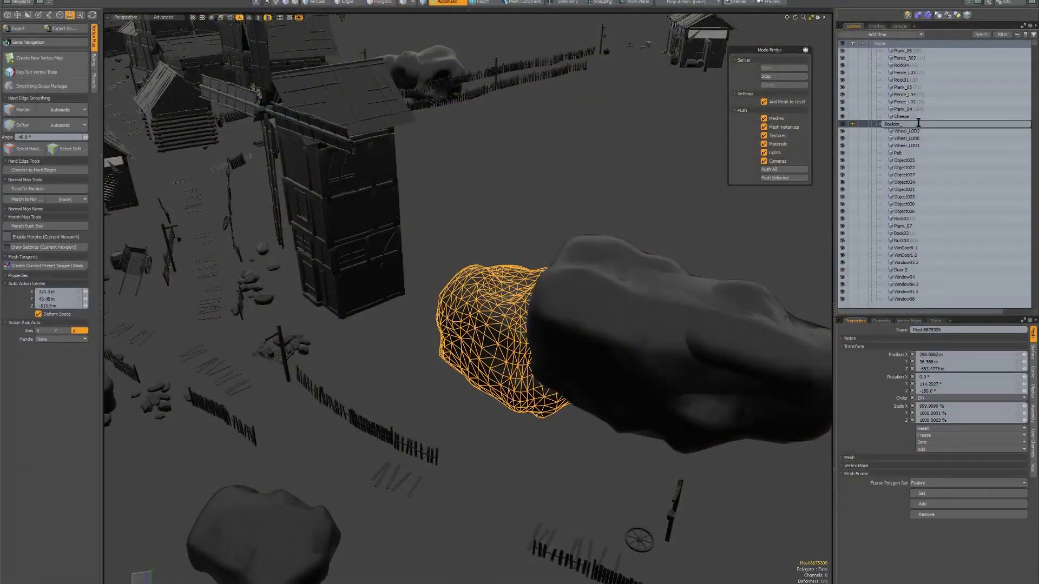
text(279)
key(Return)
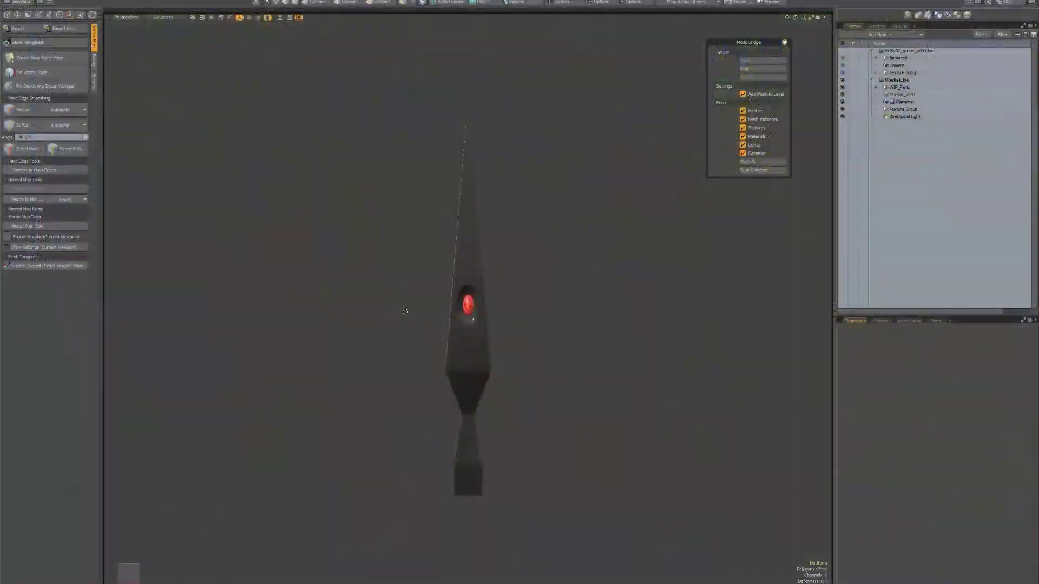
click(912, 96)
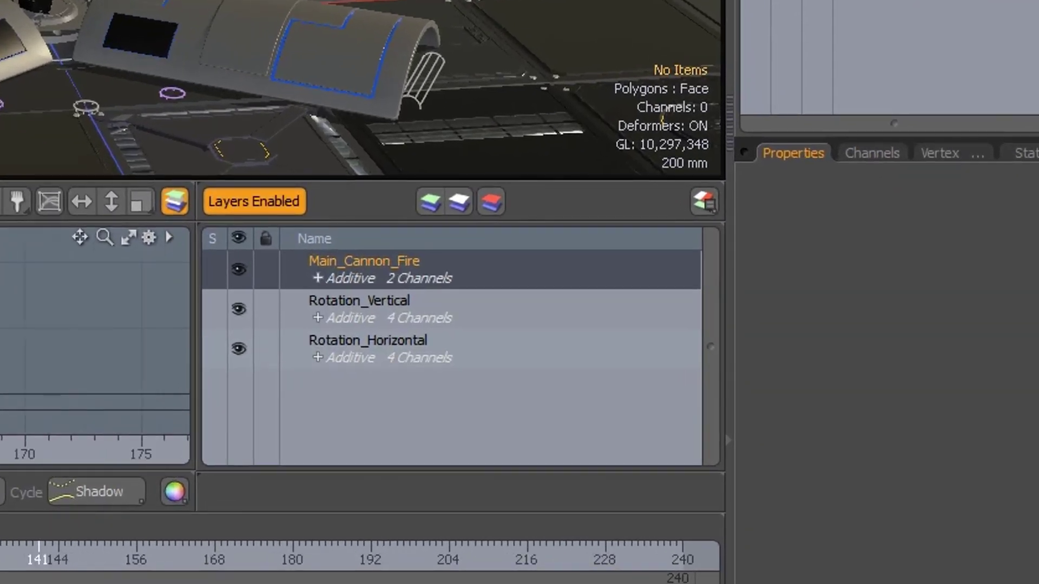
Enable action layers and briefly mute Main_Cannon_Fire to compare the turret pose, then unmute it.
click(257, 205)
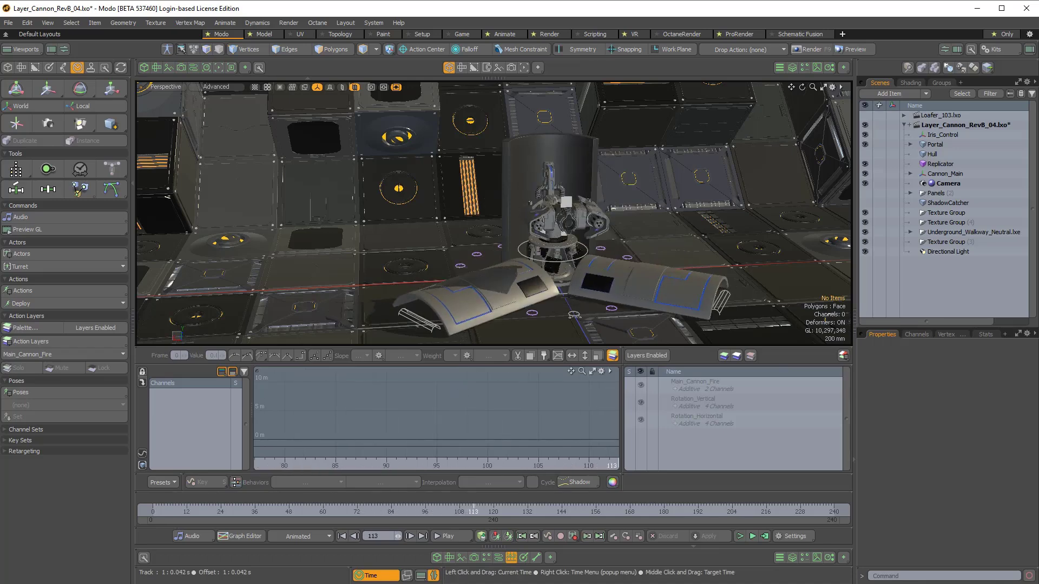
click(640, 385)
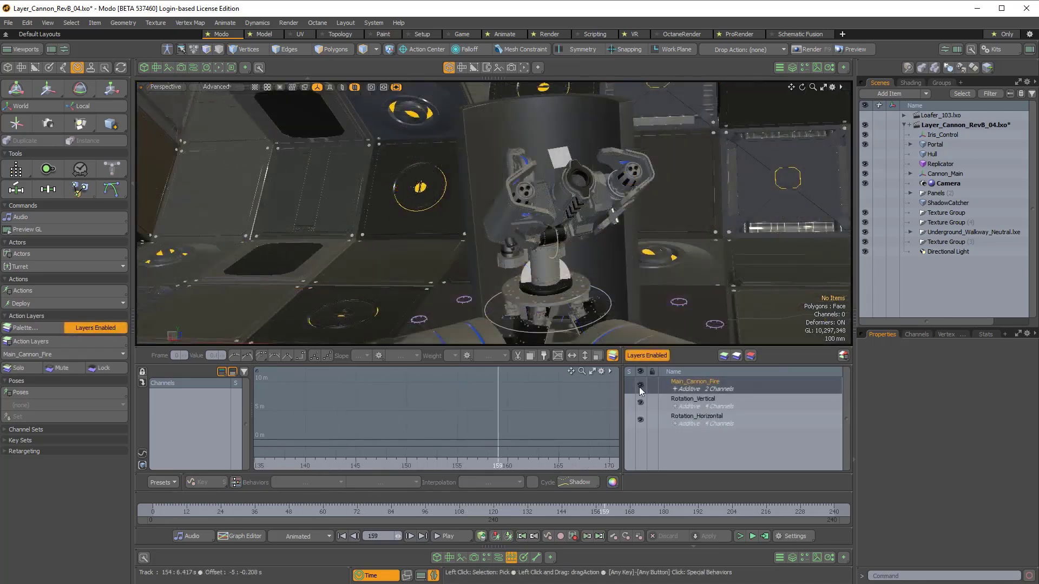
click(641, 387)
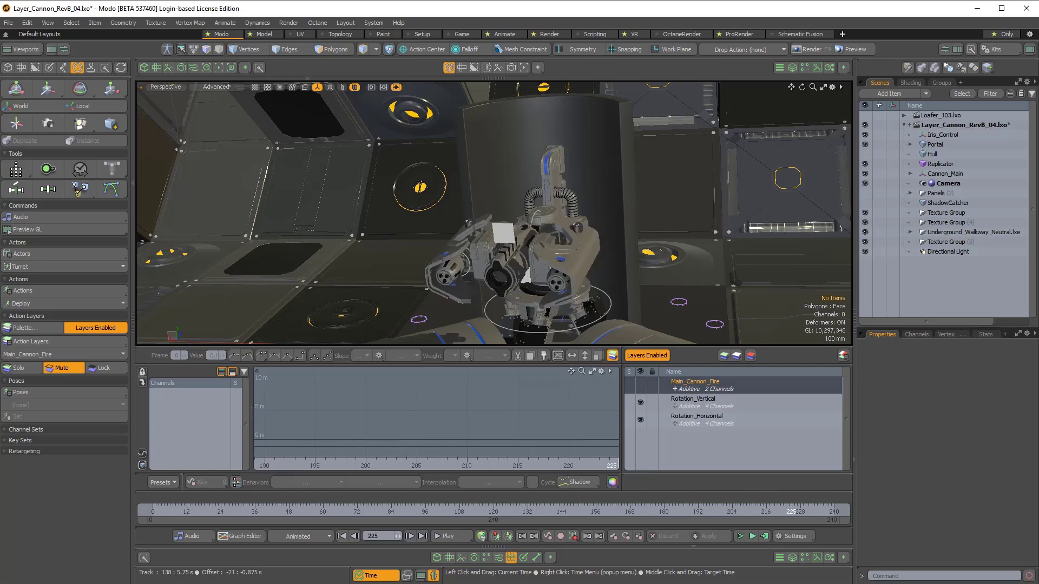
drag(670, 511, 667, 511)
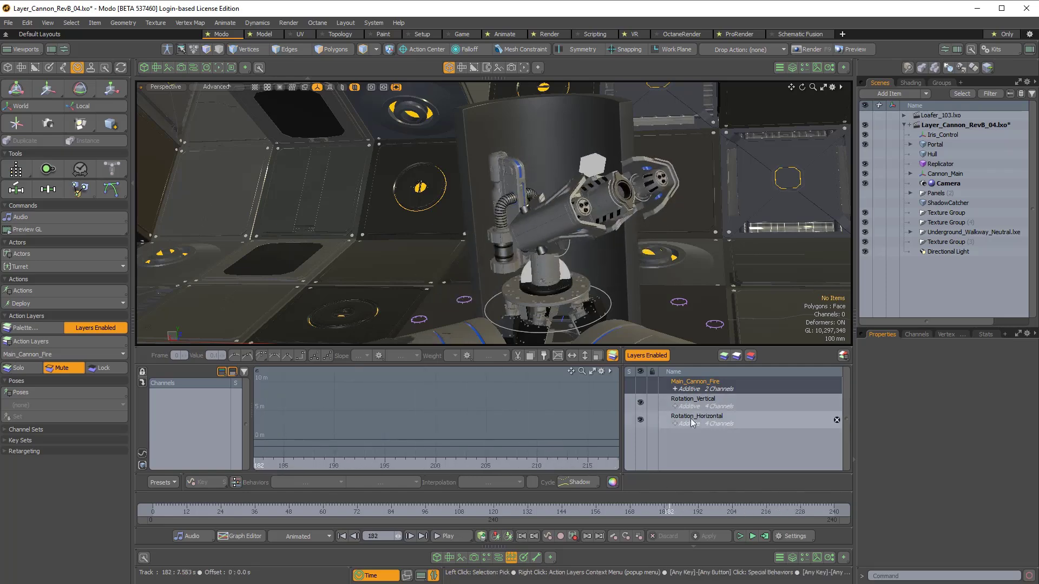
click(641, 385)
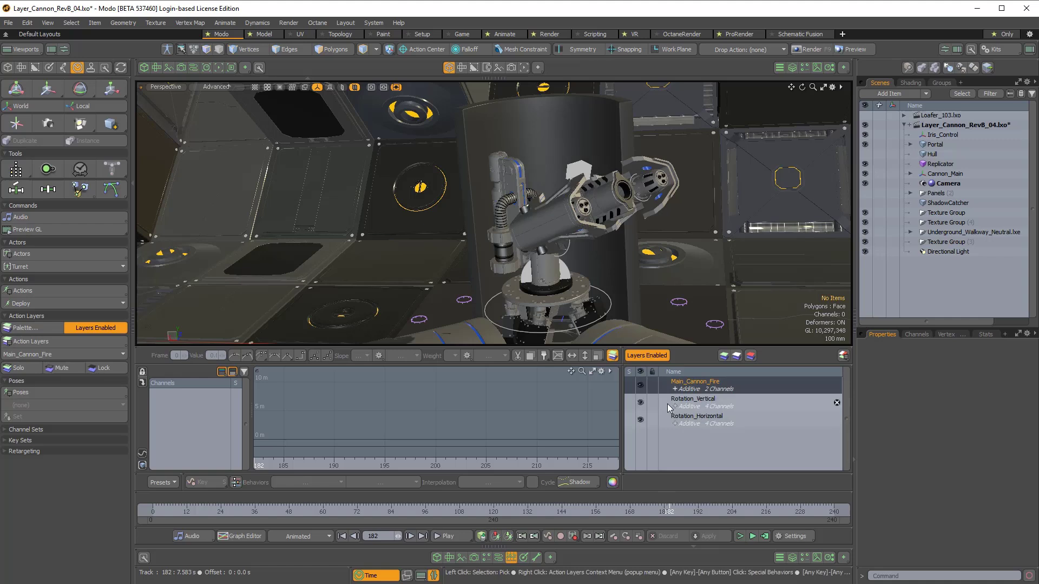
Disable the Rotation_Horizontal layer and scrub from frame 177 to review the turret pose.
click(640, 420)
click(655, 511)
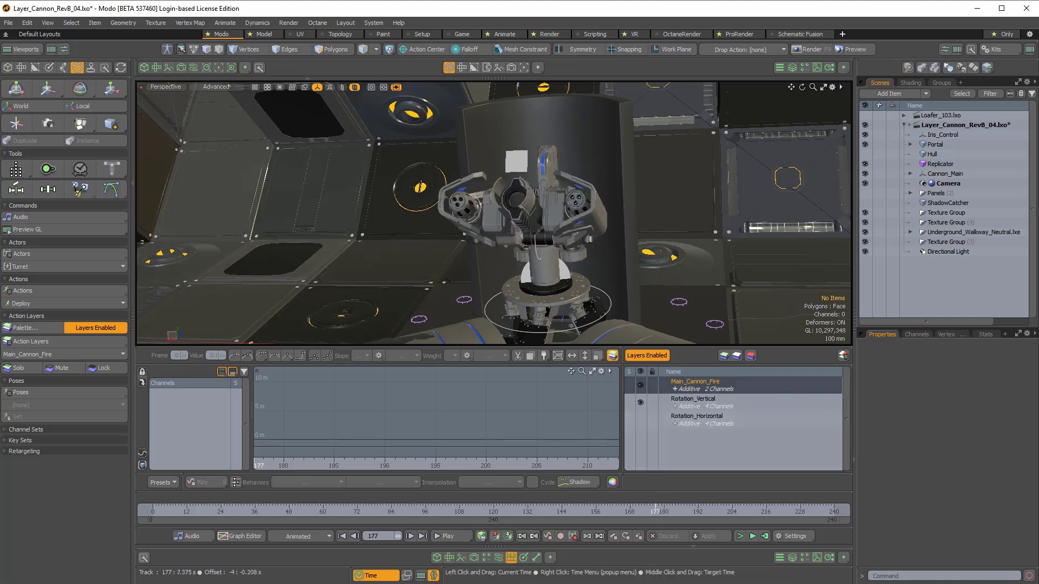
mouse_move(656, 512)
mouse_down()
mouse_move(589, 509)
mouse_move(670, 512)
mouse_up()
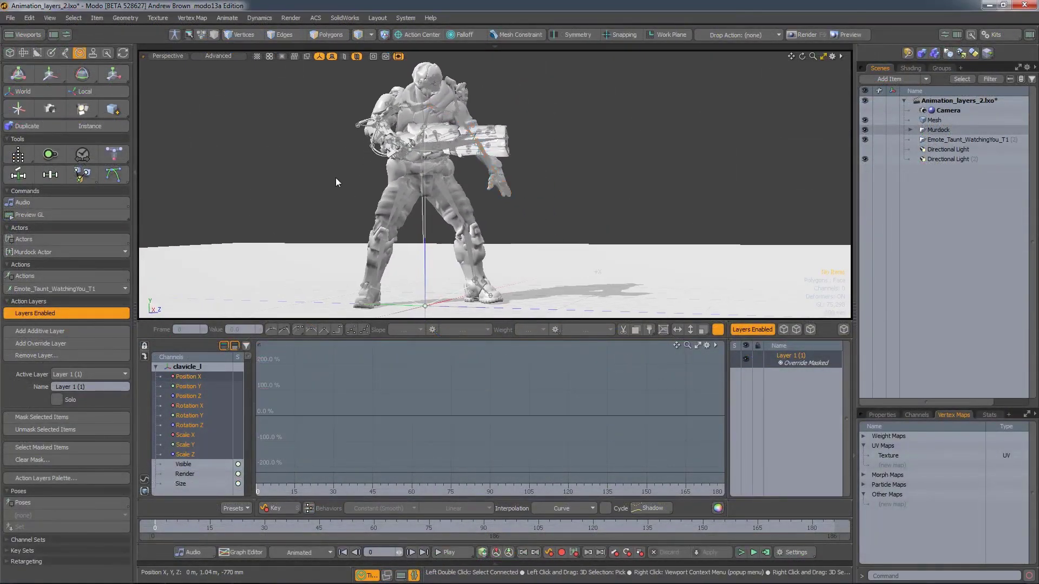
Deselect everything, play the taunt animation, and stop it near frame 7.
click(335, 182)
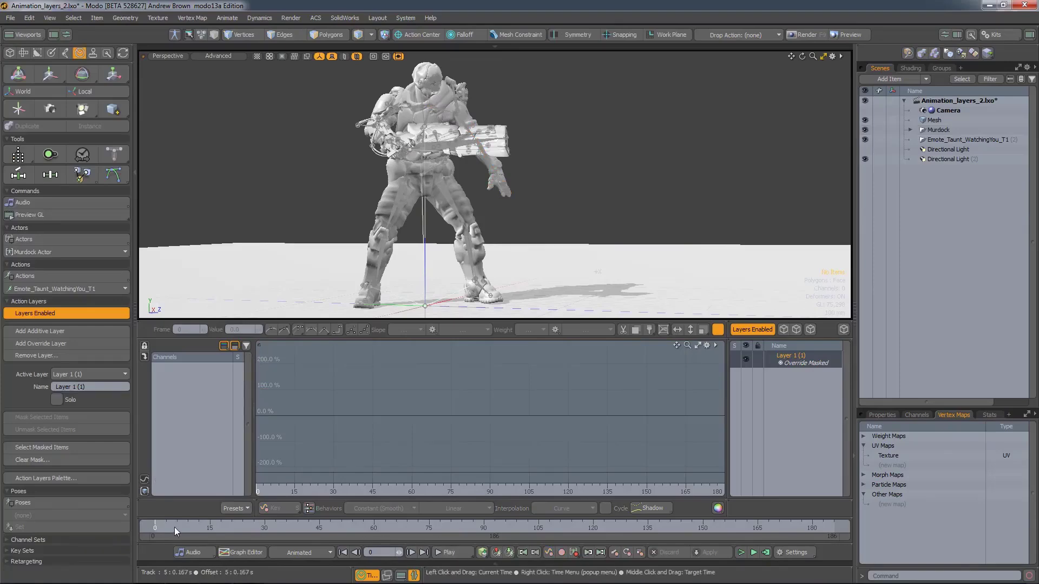
click(449, 552)
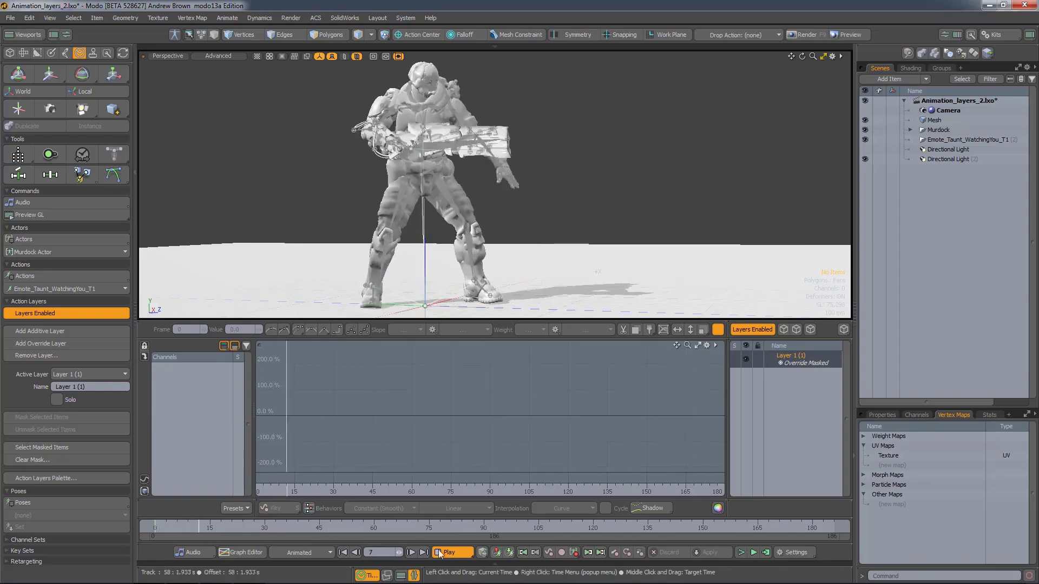
click(235, 527)
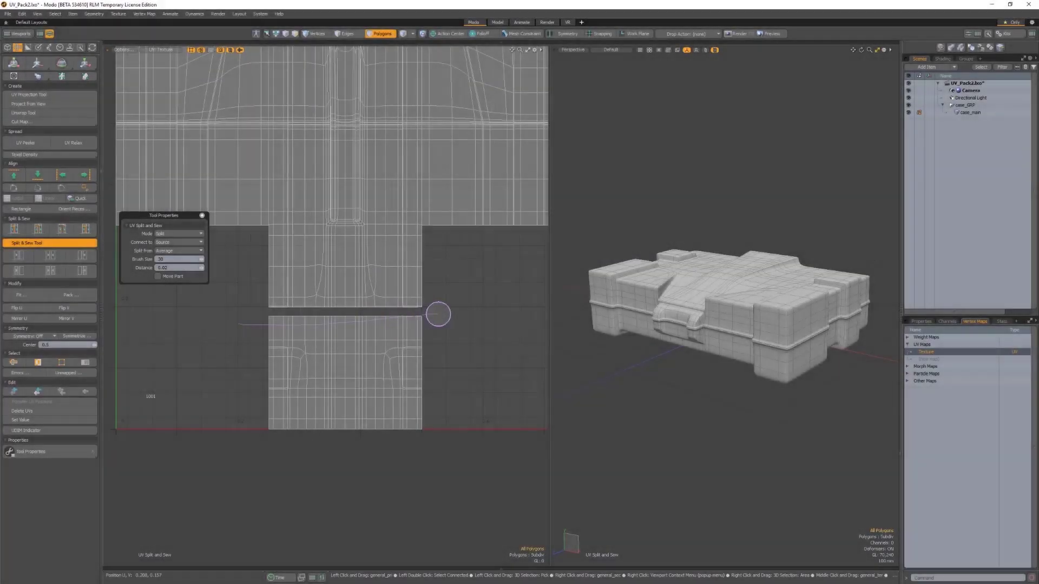
Set UV Split from to Source, then seam a case edge and unwrap it into the Texture map.
click(201, 251)
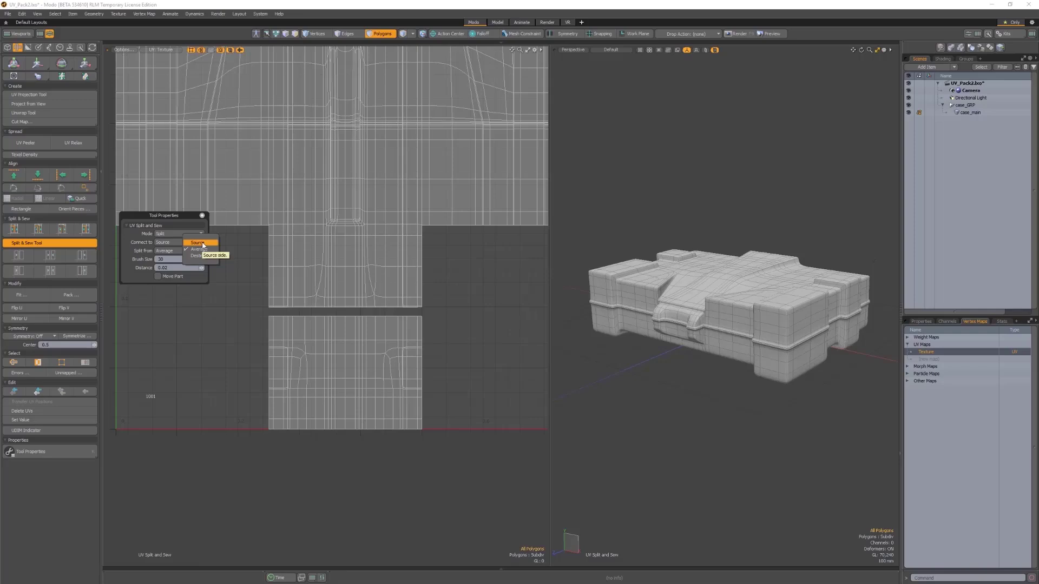
click(204, 246)
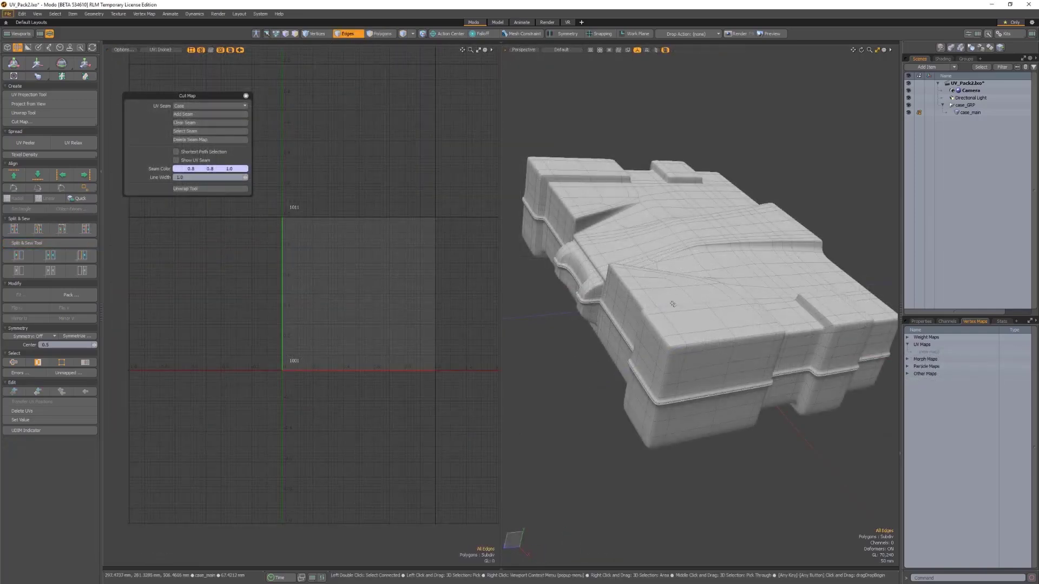
click(696, 332)
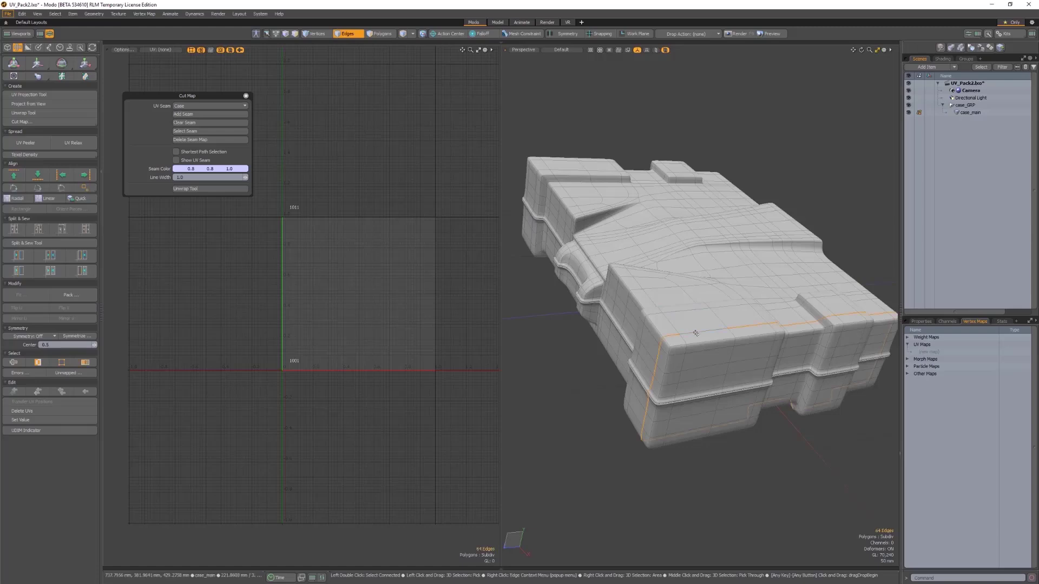
click(198, 116)
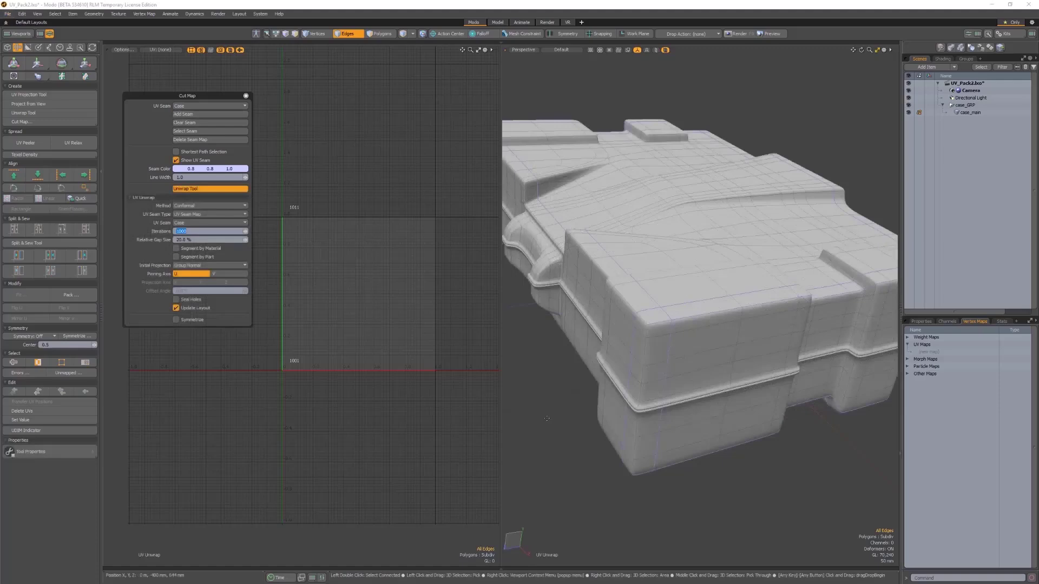
click(527, 384)
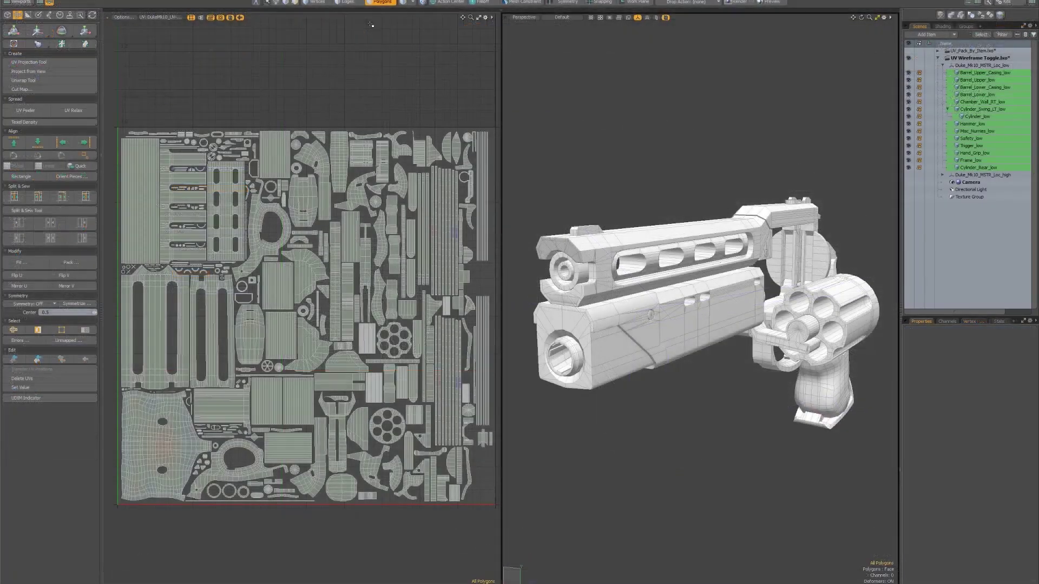
click(485, 19)
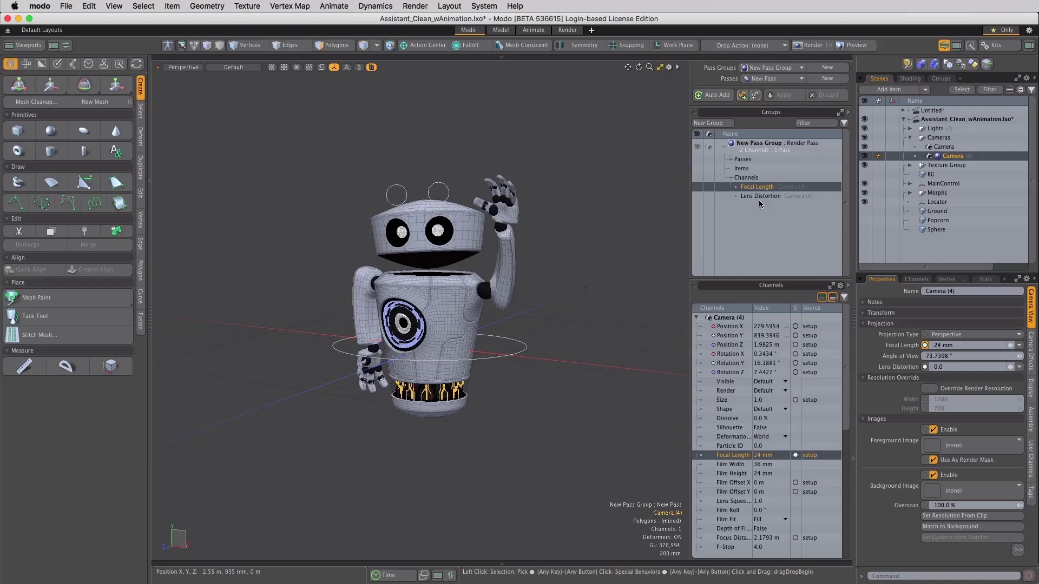
Remove the Lens Distortion channel from the render pass group.
click(761, 195)
click(756, 96)
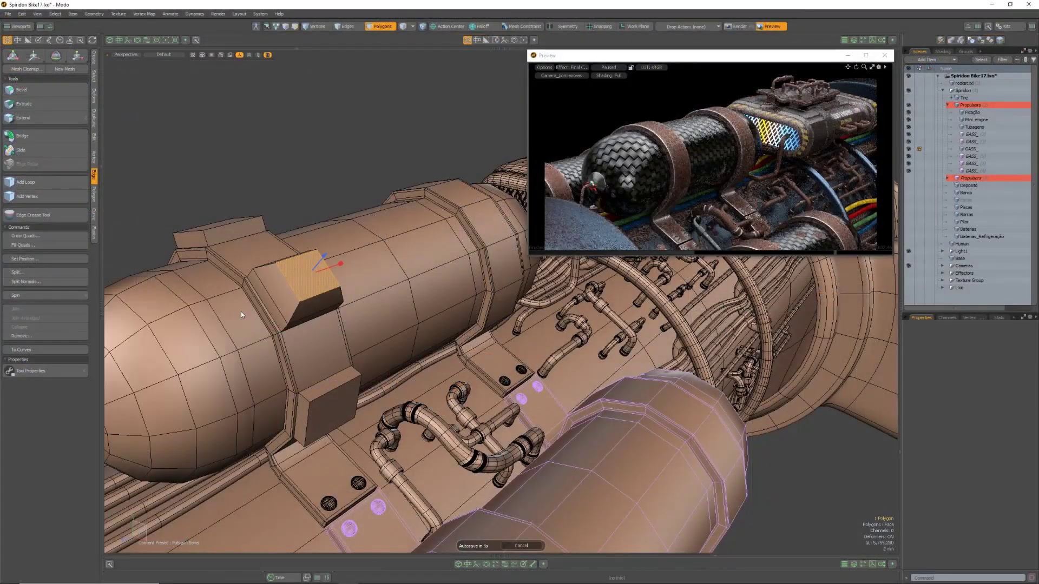
key(Escape)
Set the Tool Properties Modo Layout preference to Inline.
click(261, 14)
click(273, 203)
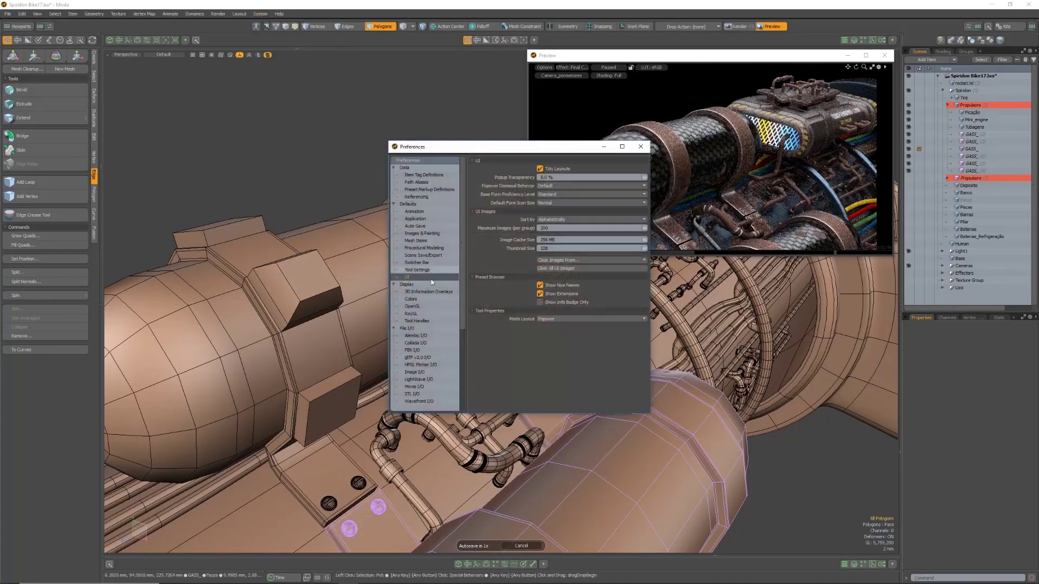
click(550, 320)
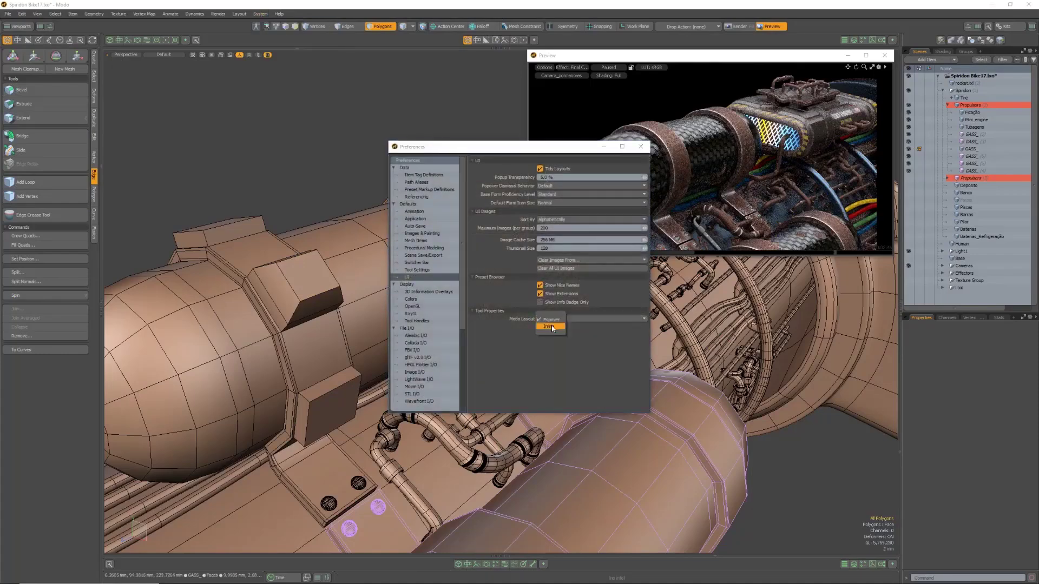
click(641, 146)
click(307, 273)
key(b)
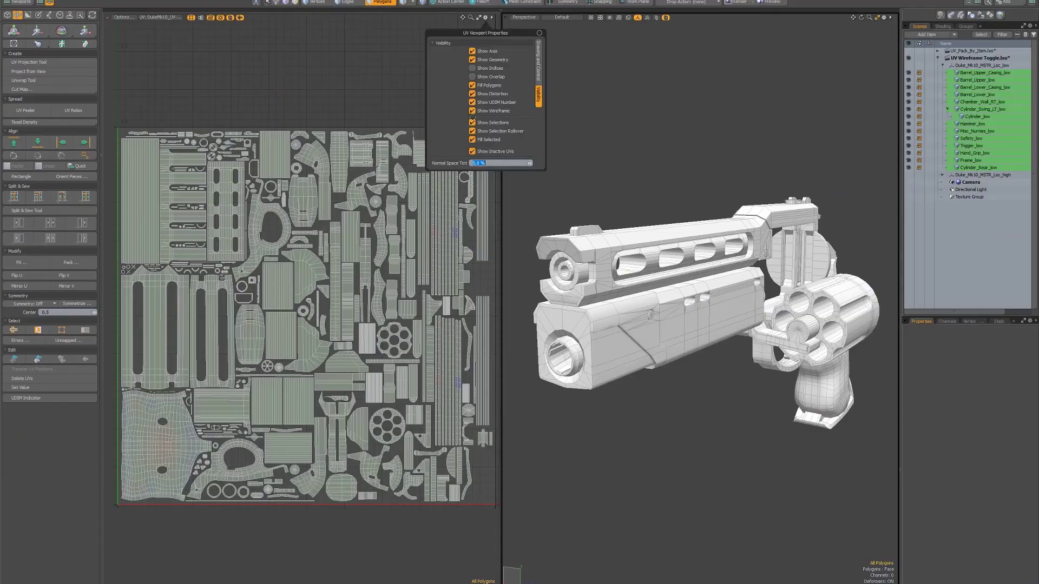
Hide the UV wireframe, pack the case's UV islands by item, and pan to inspect them.
click(472, 111)
click(471, 111)
click(472, 111)
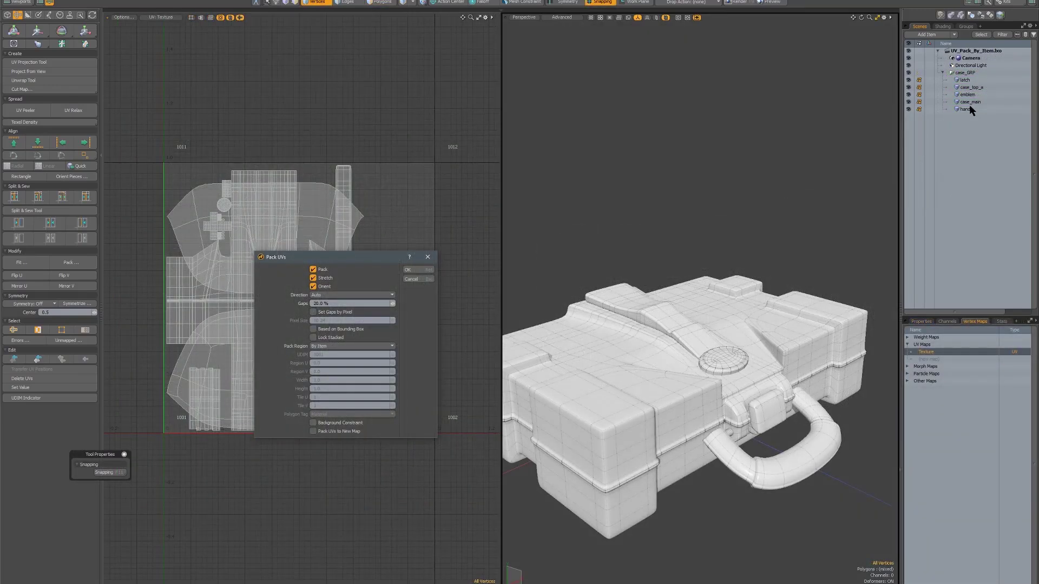
click(407, 270)
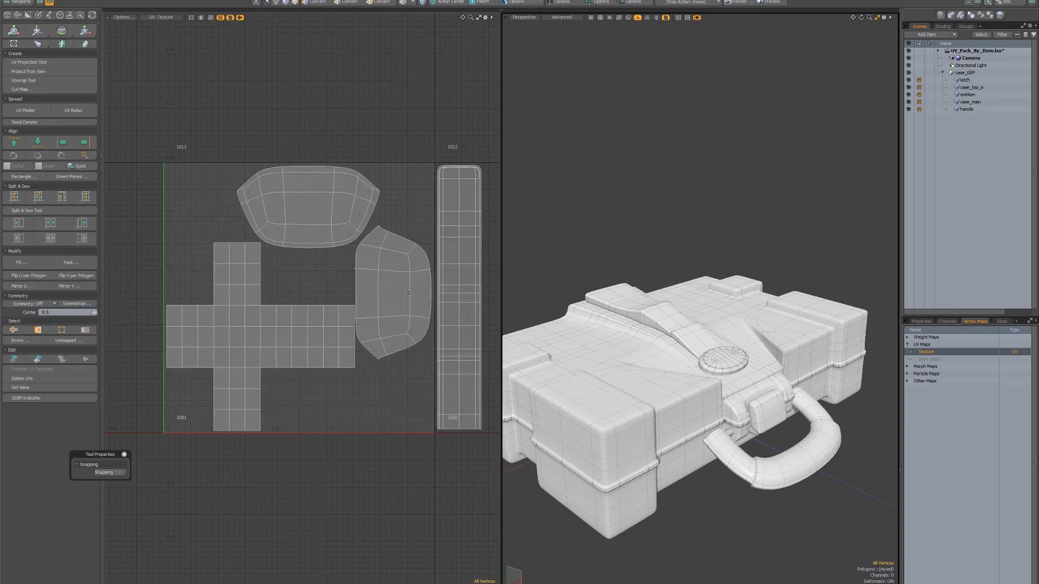
scroll(292, 306, down, 3)
middle_drag(293, 307, 198, 288)
scroll(172, 274, down, 2)
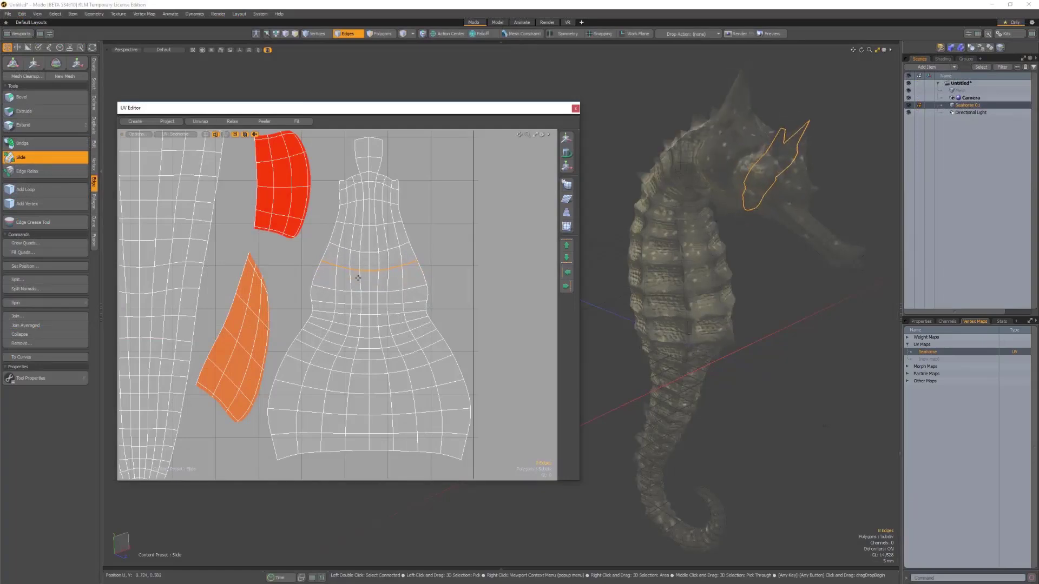
key(1)
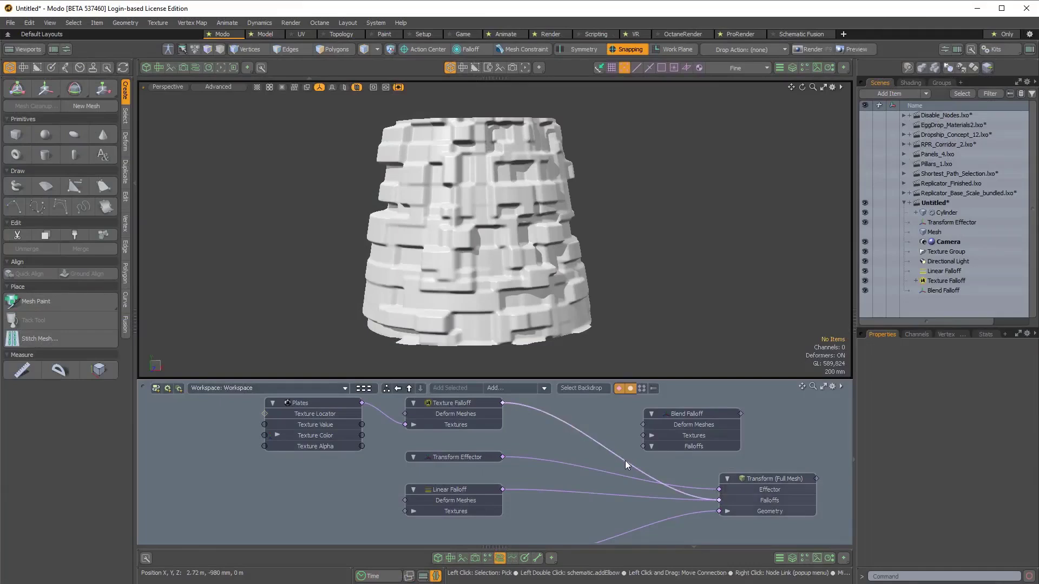
Feed Texture Falloff into Blend Falloff's Textures input with Add blend mode, and disable Jitter.
drag(631, 463, 691, 434)
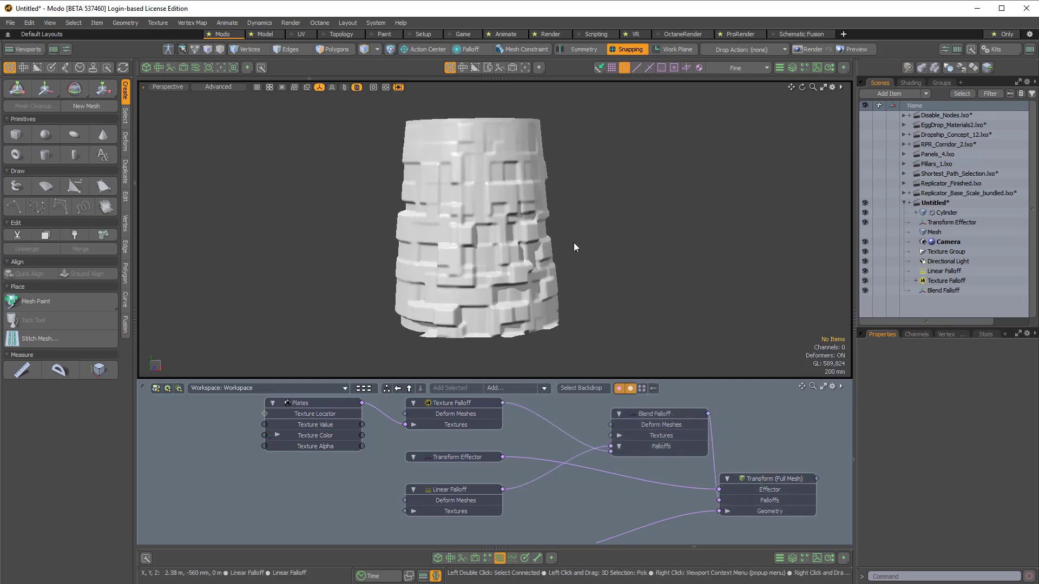
click(945, 425)
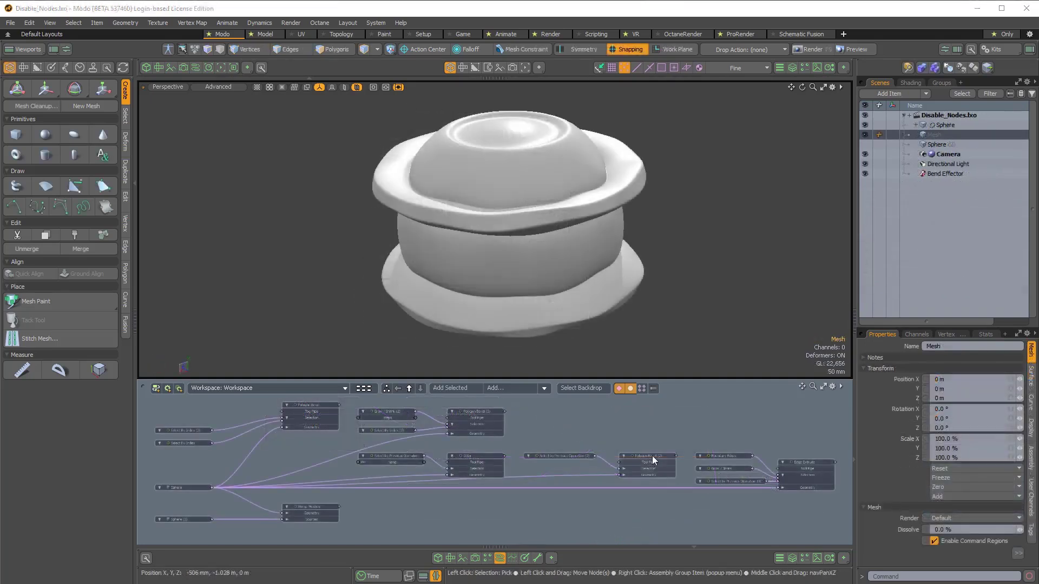
click(475, 455)
key(d)
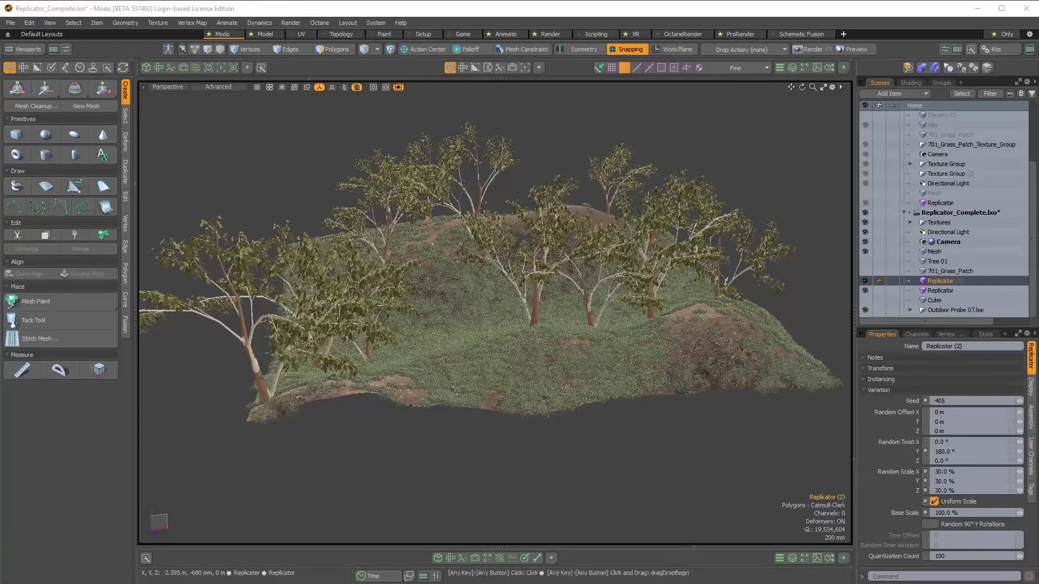
Set the tree replicator's Base Scale to 150%.
click(973, 513)
text(50)
key(Return)
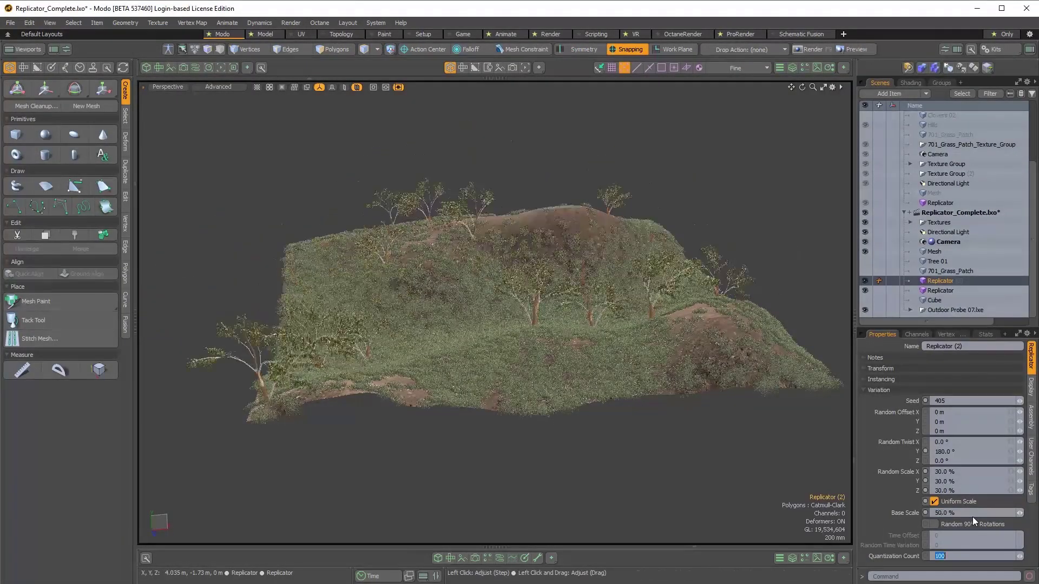
click(963, 513)
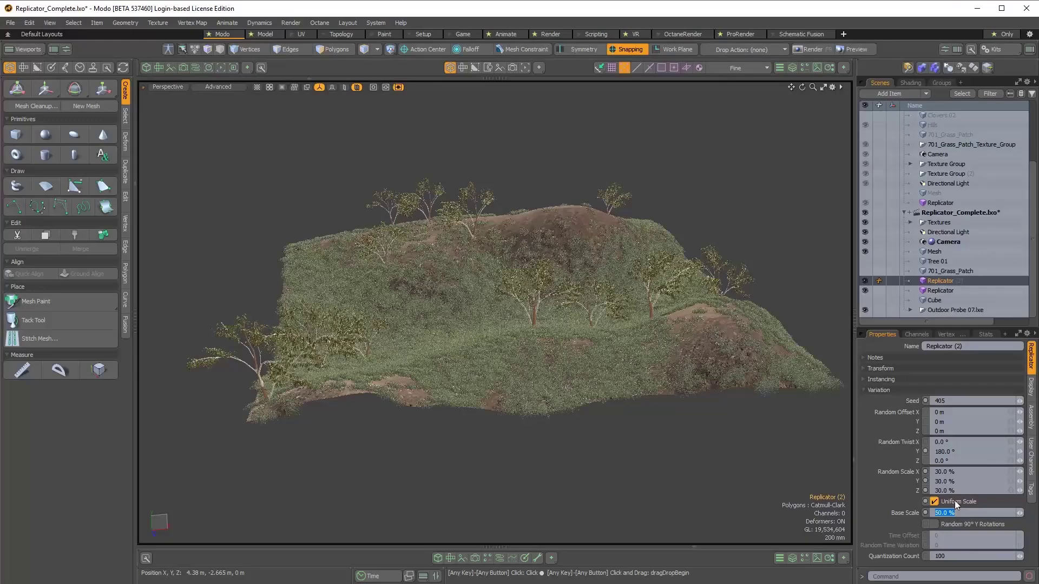
text(150)
key(Tab)
Drag the grass replicator's Base Scale value up to enlarge the grass blades.
click(534, 309)
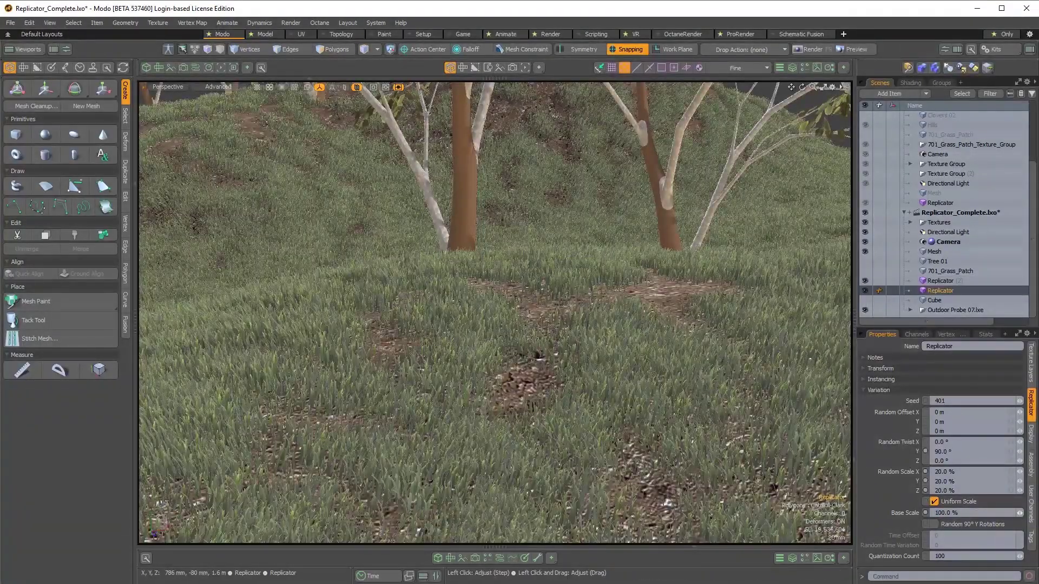
drag(1020, 513, 1035, 513)
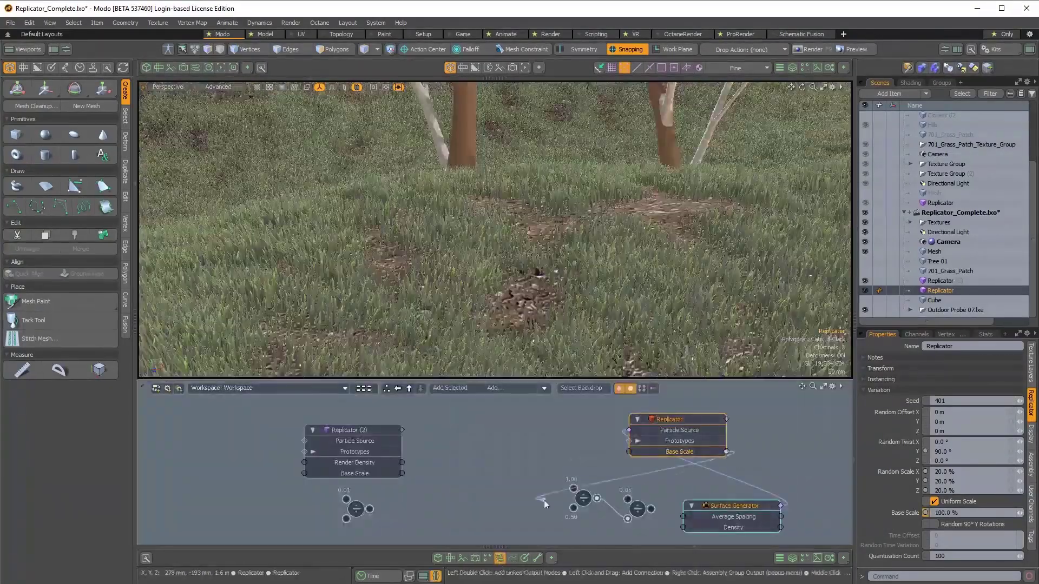
drag(544, 500, 573, 509)
drag(652, 509, 682, 517)
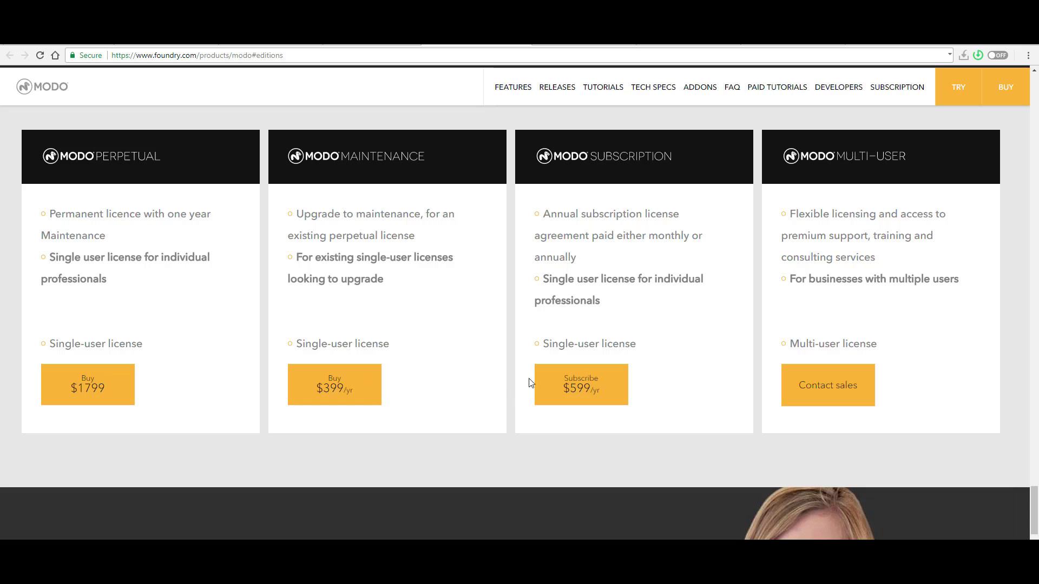
Scroll up the Modo product page from the pricing editions to the MODO introduction.
scroll(703, 225, up, 6)
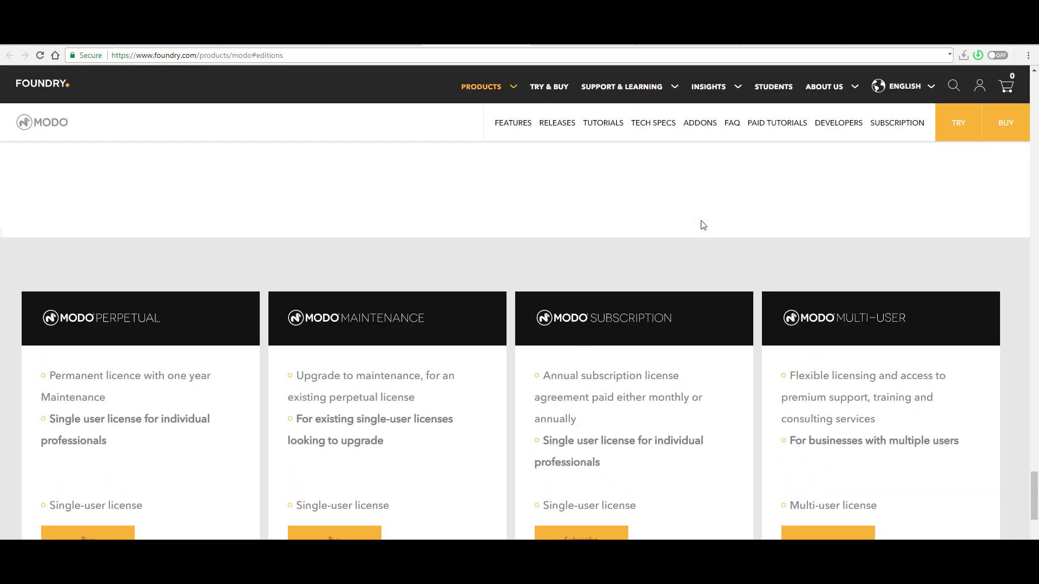
scroll(703, 225, up, 7)
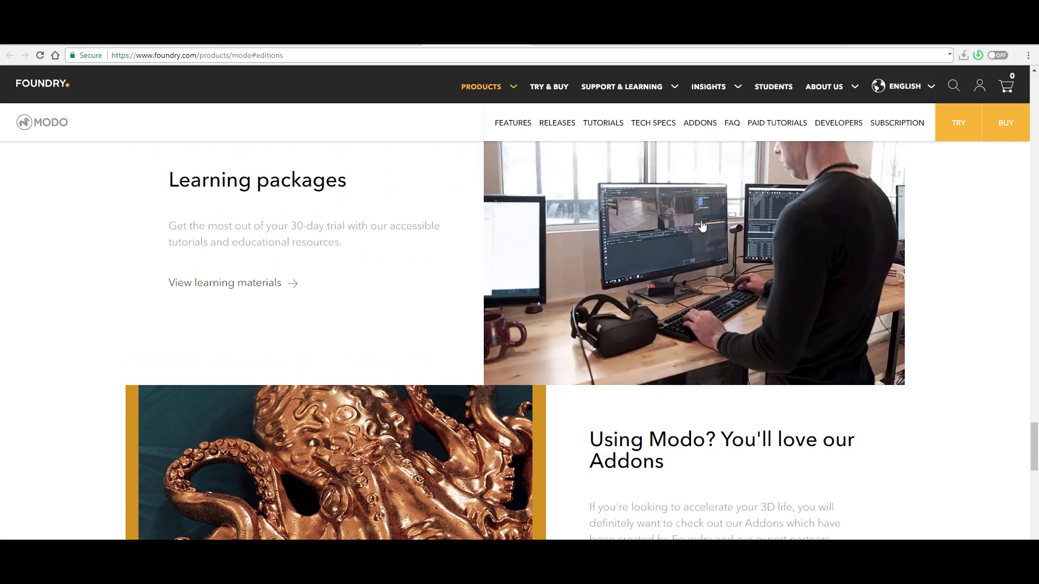
scroll(702, 225, up, 13)
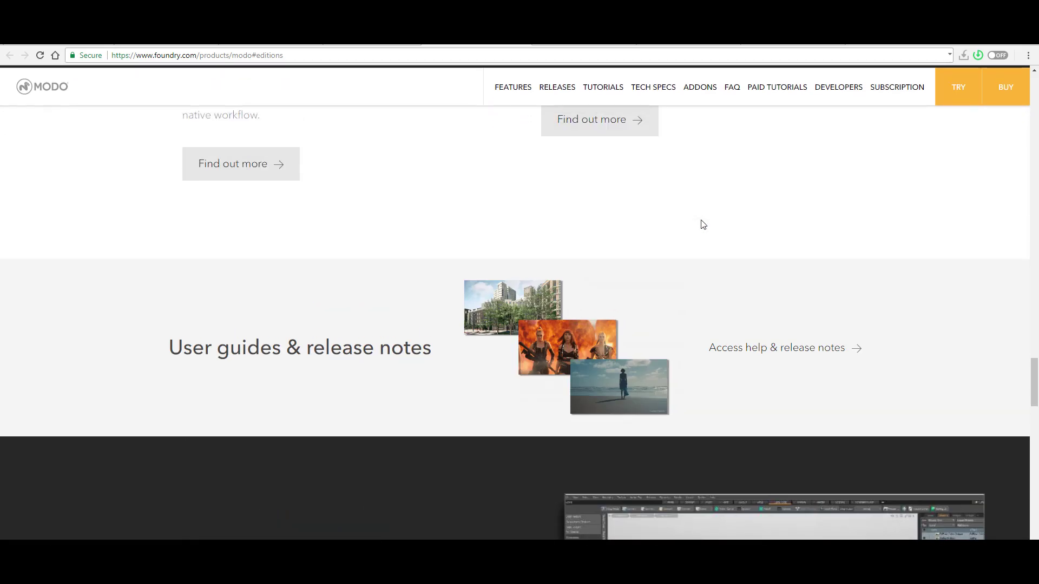
scroll(703, 225, up, 10)
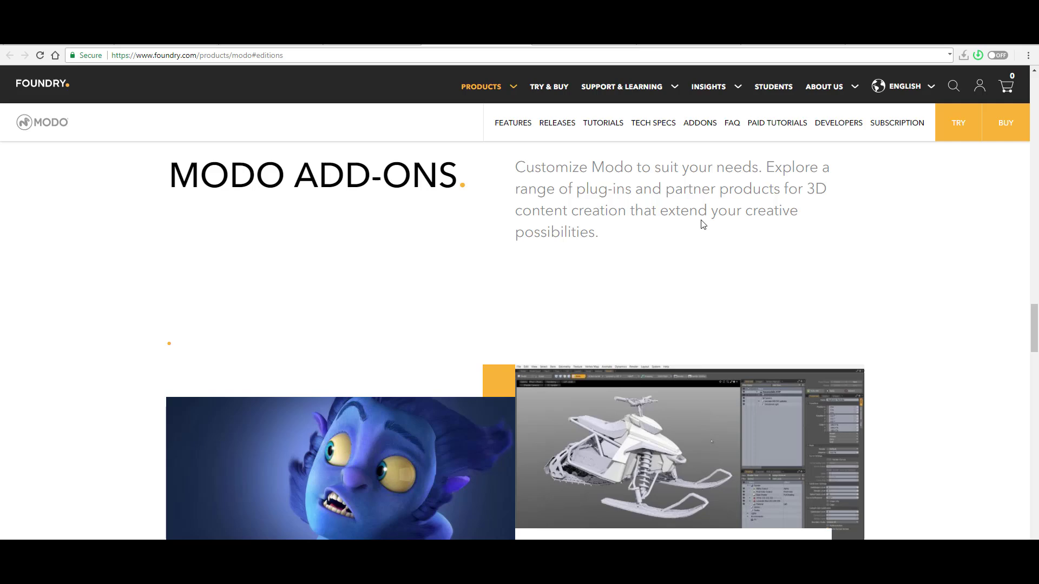
scroll(703, 225, up, 13)
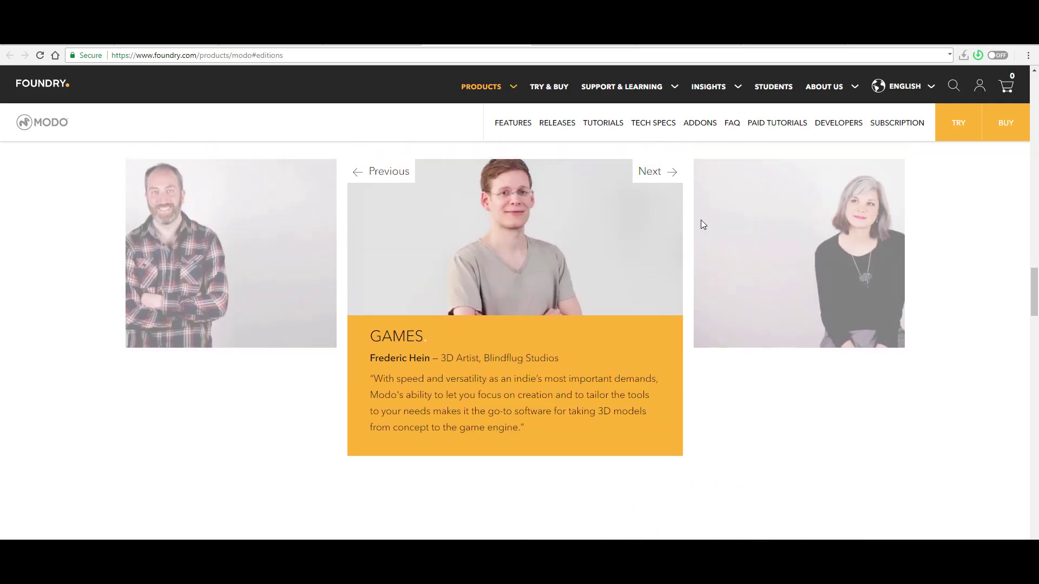
scroll(703, 224, up, 1)
scroll(703, 224, up, 2)
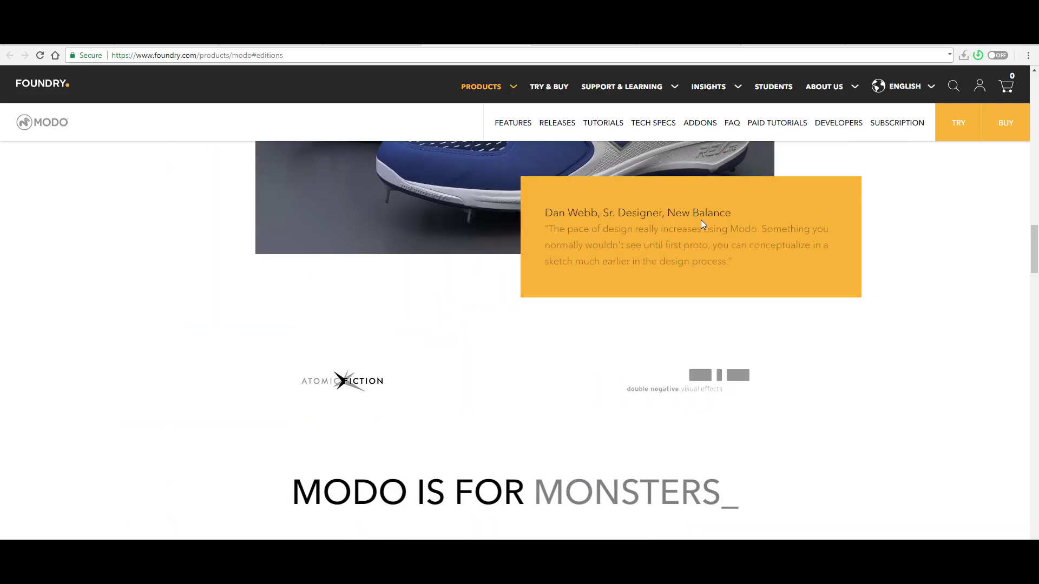
scroll(702, 221, up, 7)
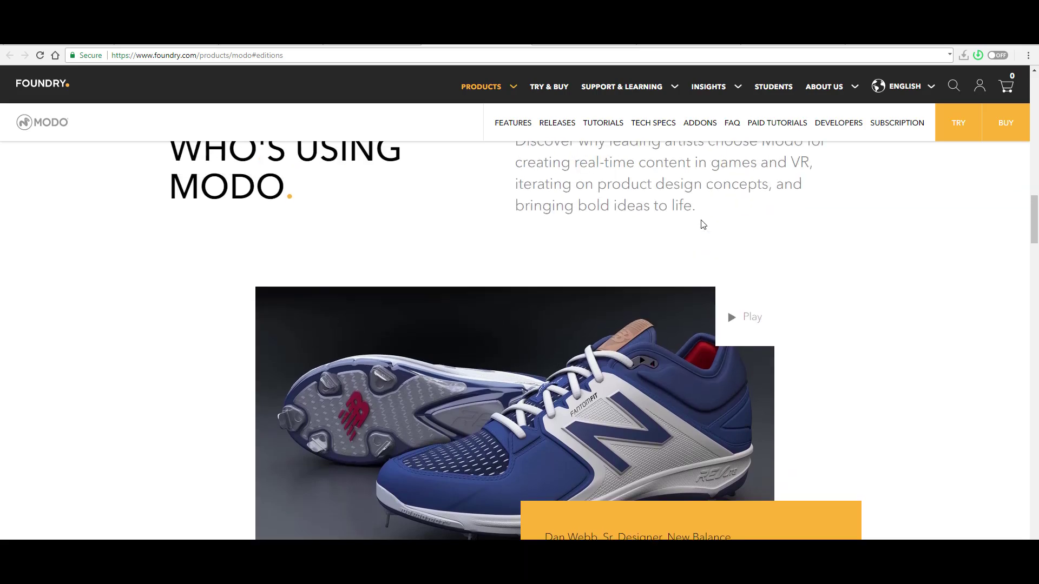
scroll(703, 225, up, 4)
scroll(702, 224, up, 5)
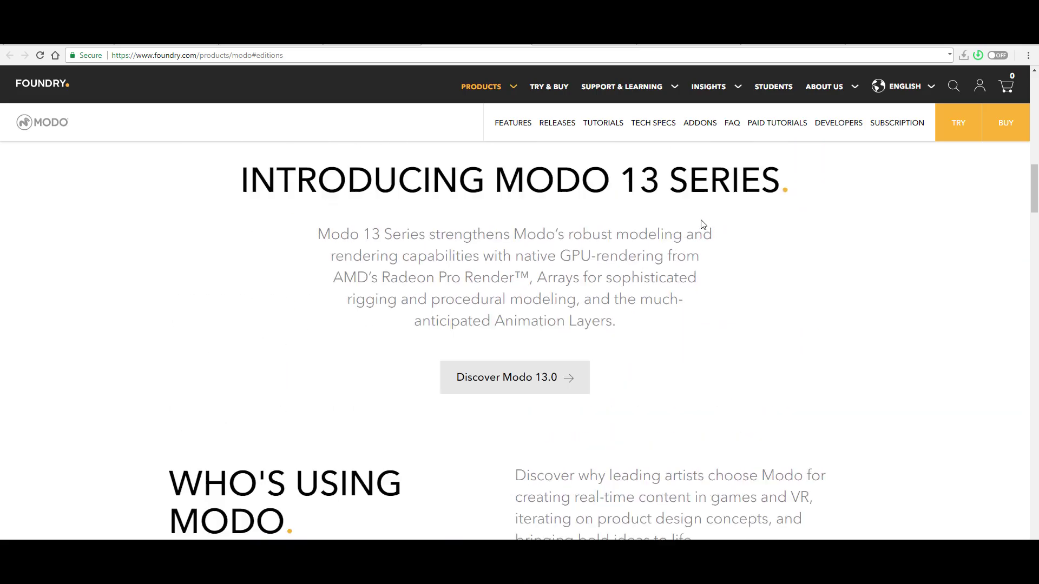
scroll(703, 224, up, 9)
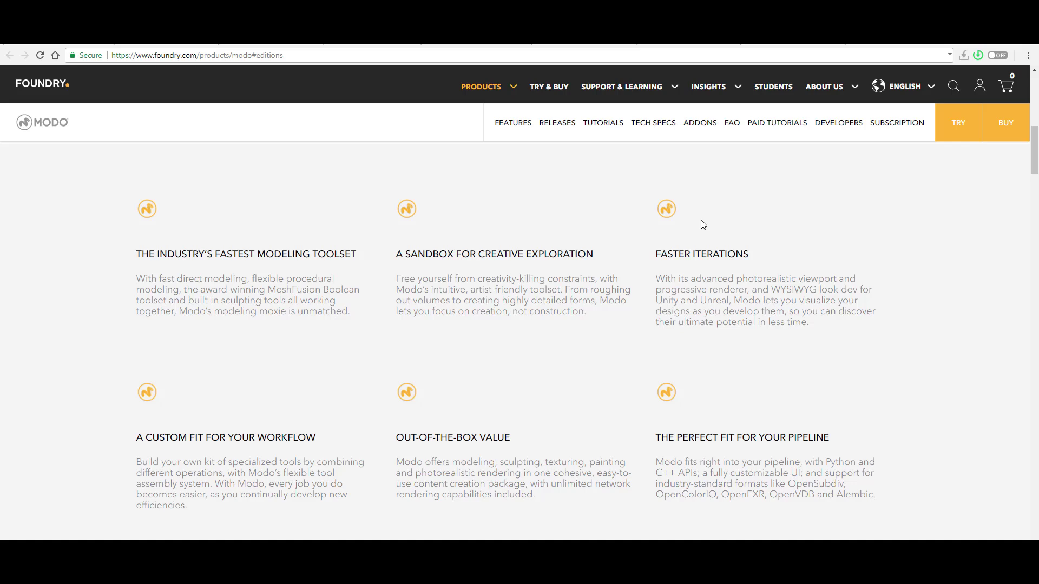
scroll(703, 225, up, 3)
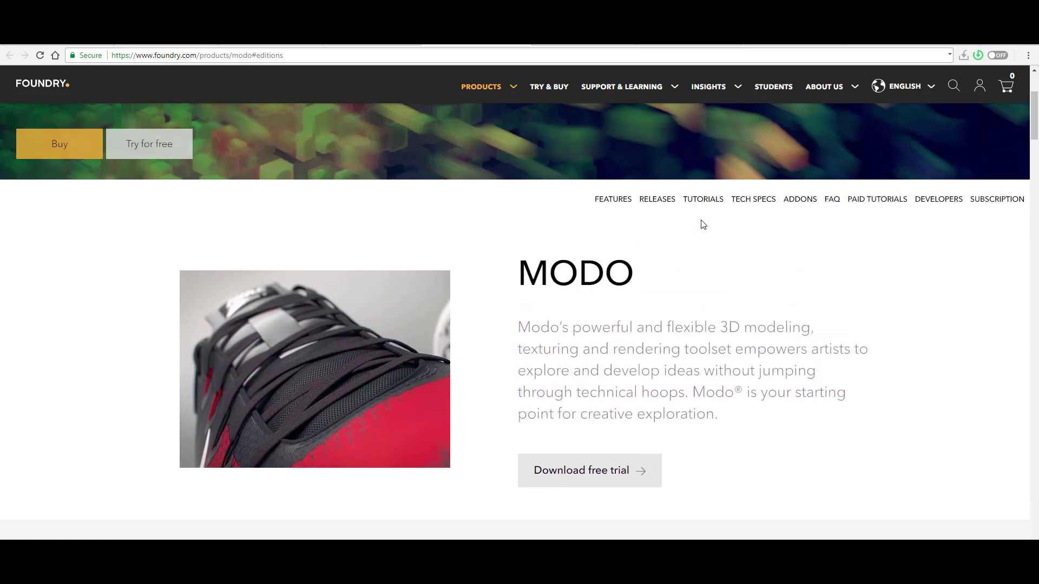
scroll(702, 224, up, 3)
scroll(701, 224, down, 3)
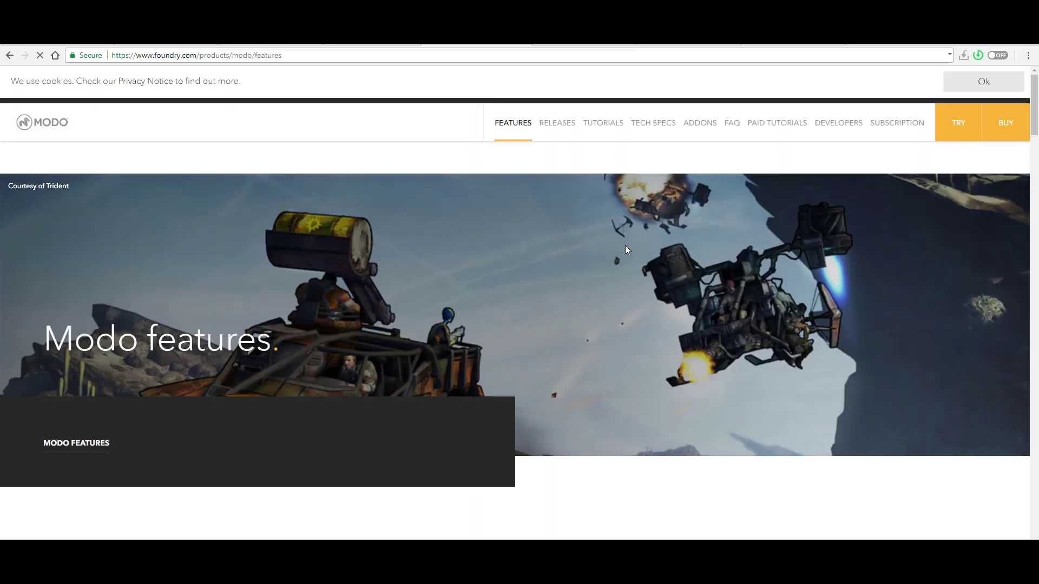
Scroll through the Modo features sections and back up to Camera and projection tools.
scroll(627, 250, down, 4)
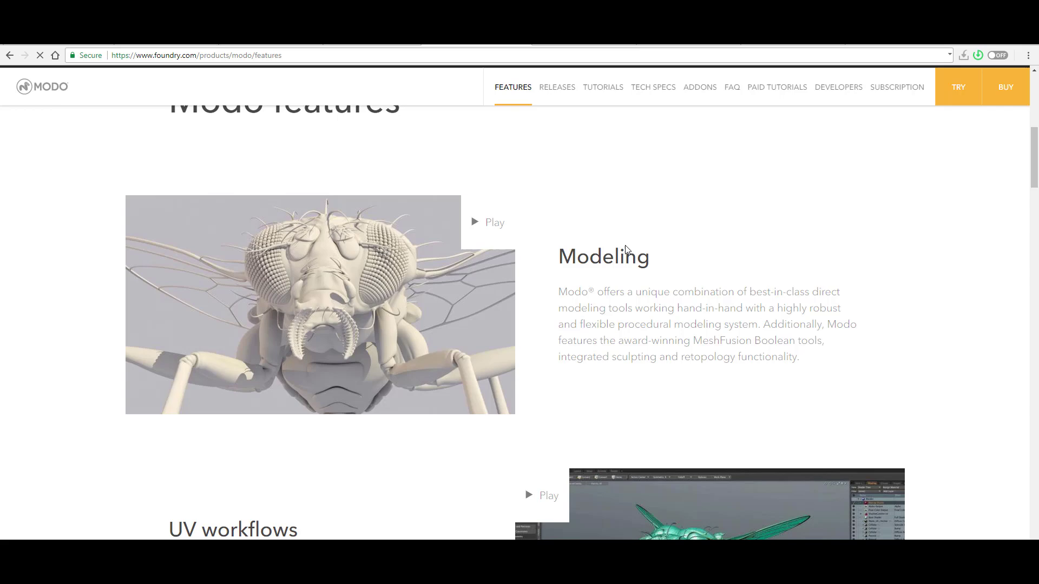
scroll(625, 249, down, 5)
scroll(627, 249, down, 6)
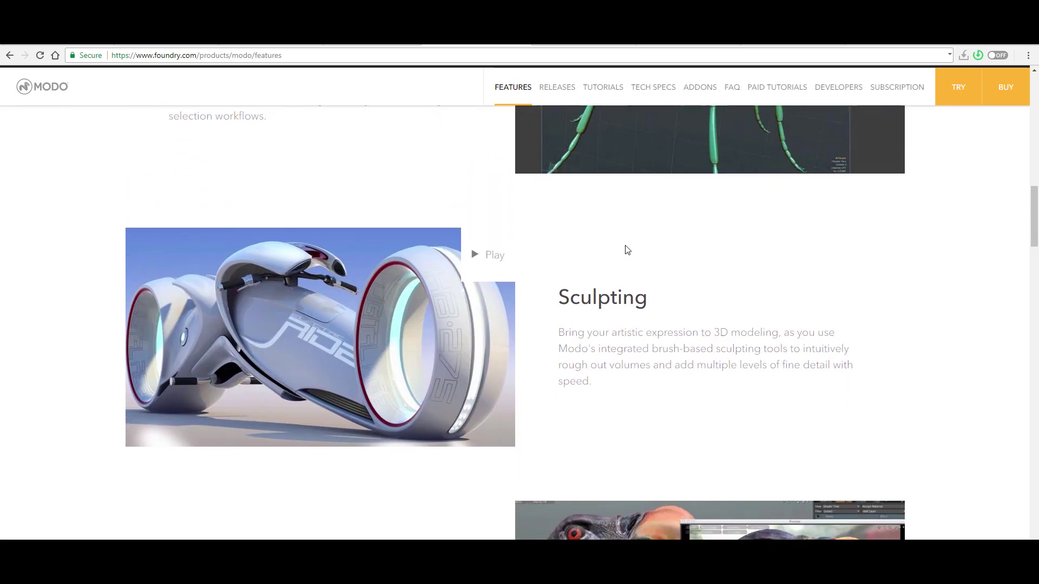
scroll(626, 246, down, 7)
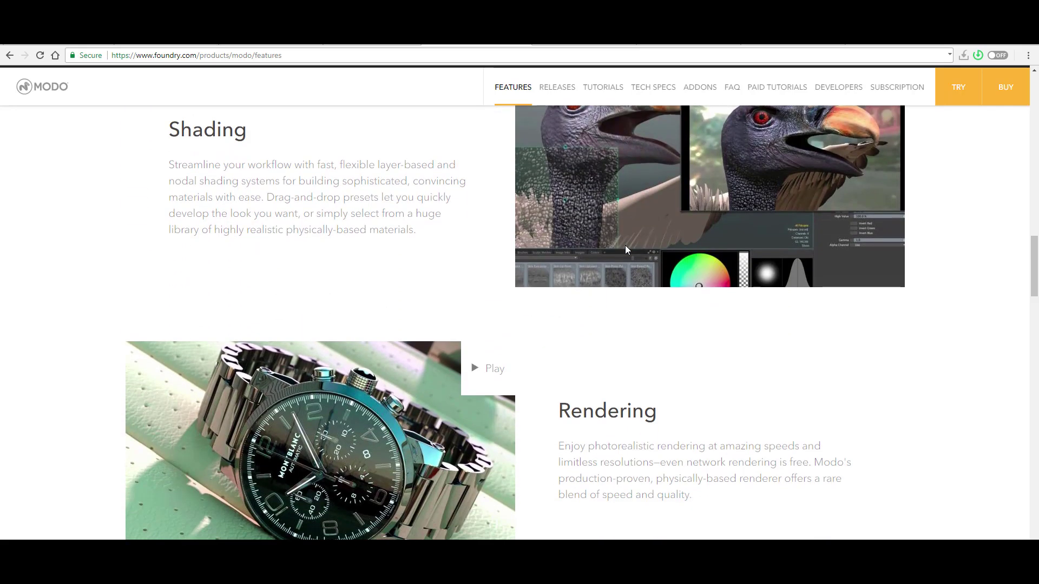
scroll(626, 249, down, 7)
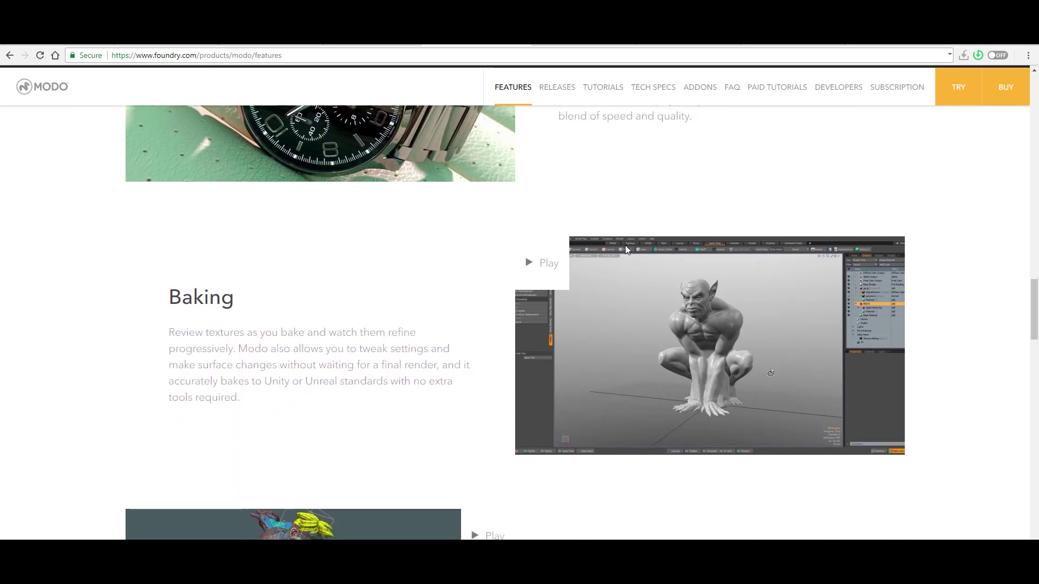
scroll(626, 249, down, 6)
scroll(626, 248, down, 6)
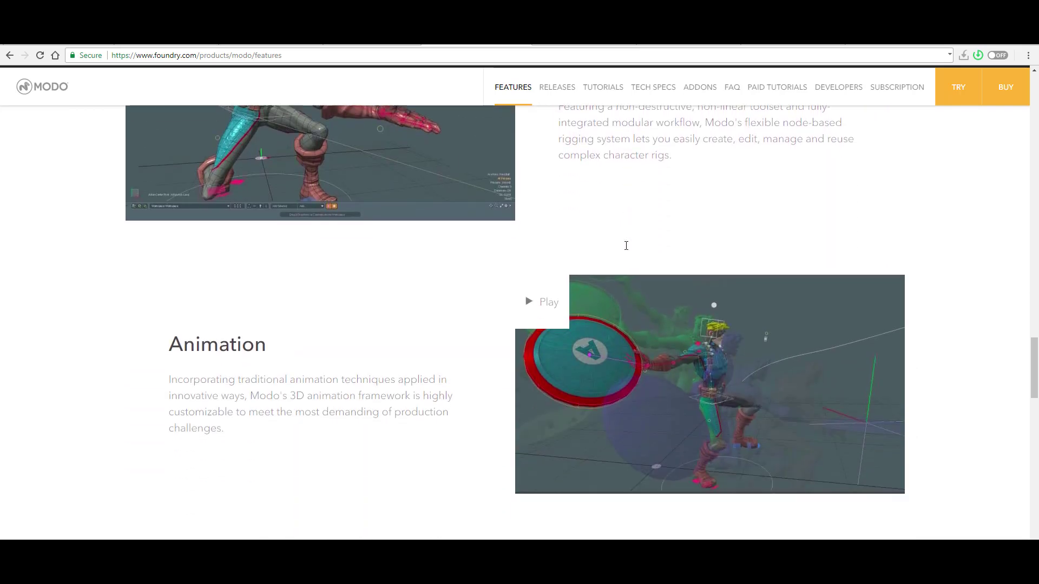
scroll(627, 250, down, 4)
scroll(627, 250, down, 3)
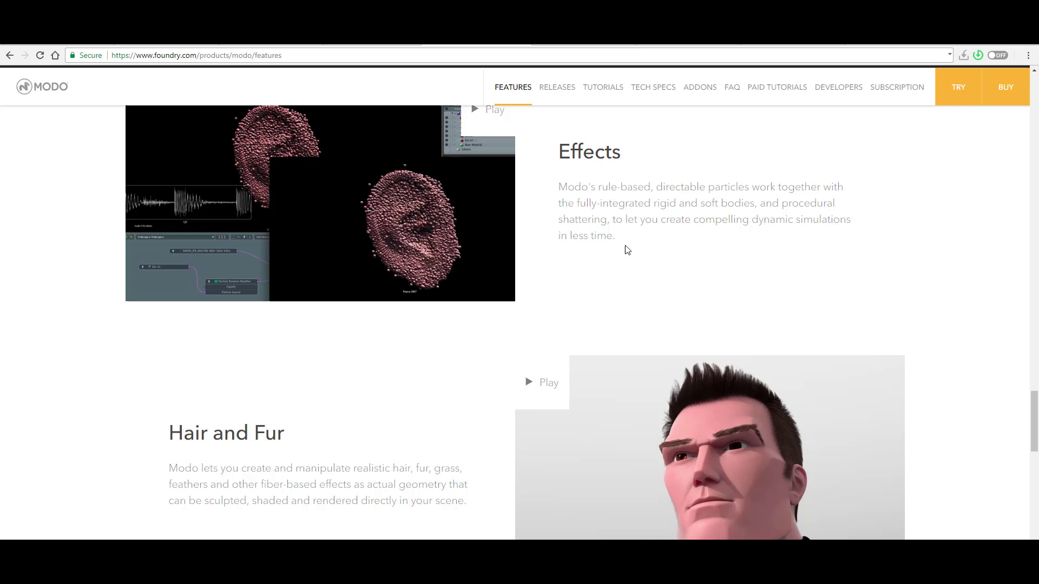
scroll(627, 250, down, 6)
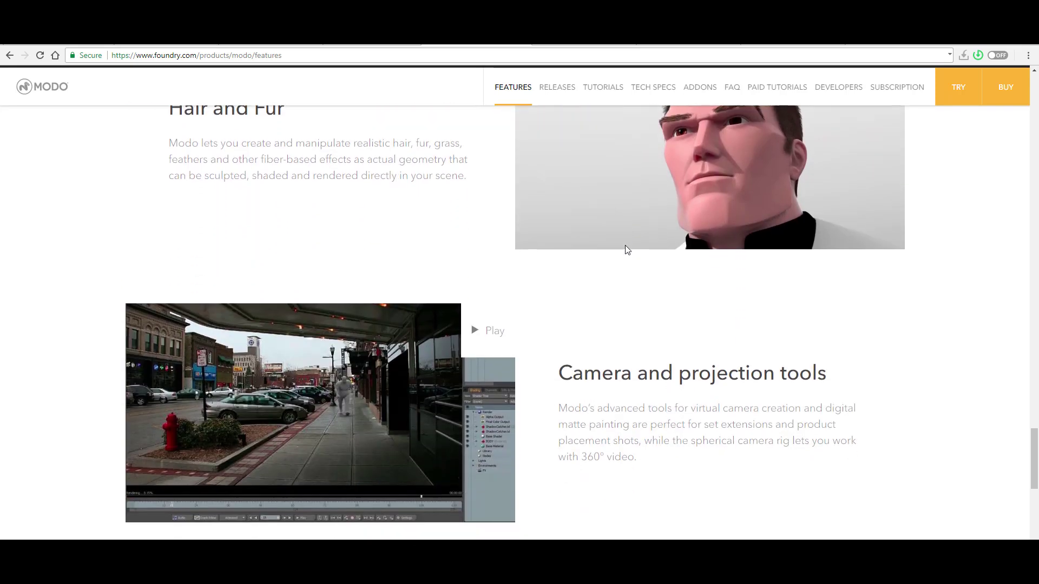
scroll(627, 250, down, 6)
scroll(625, 250, down, 8)
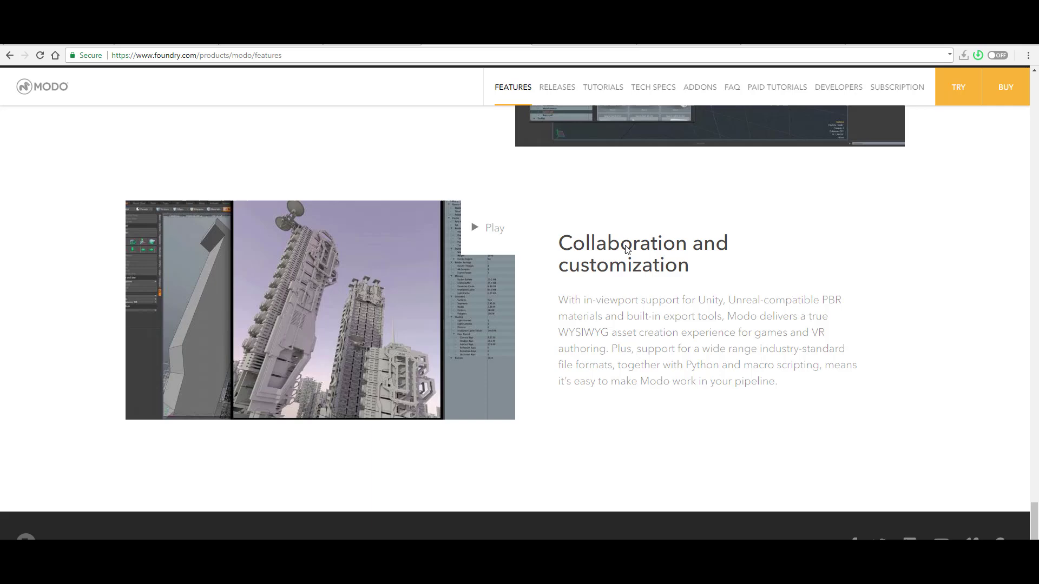
scroll(625, 249, up, 6)
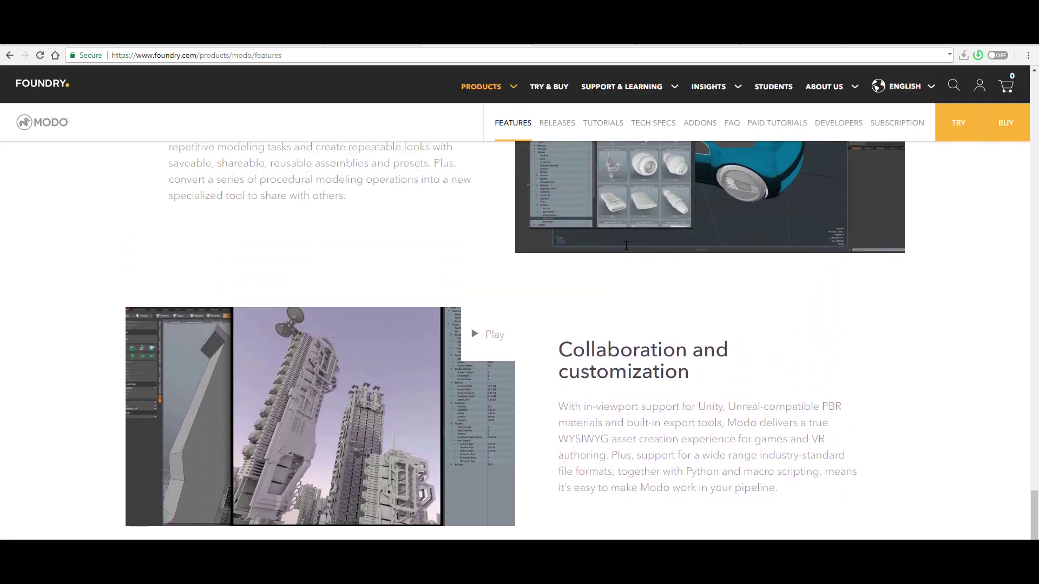
scroll(626, 249, up, 5)
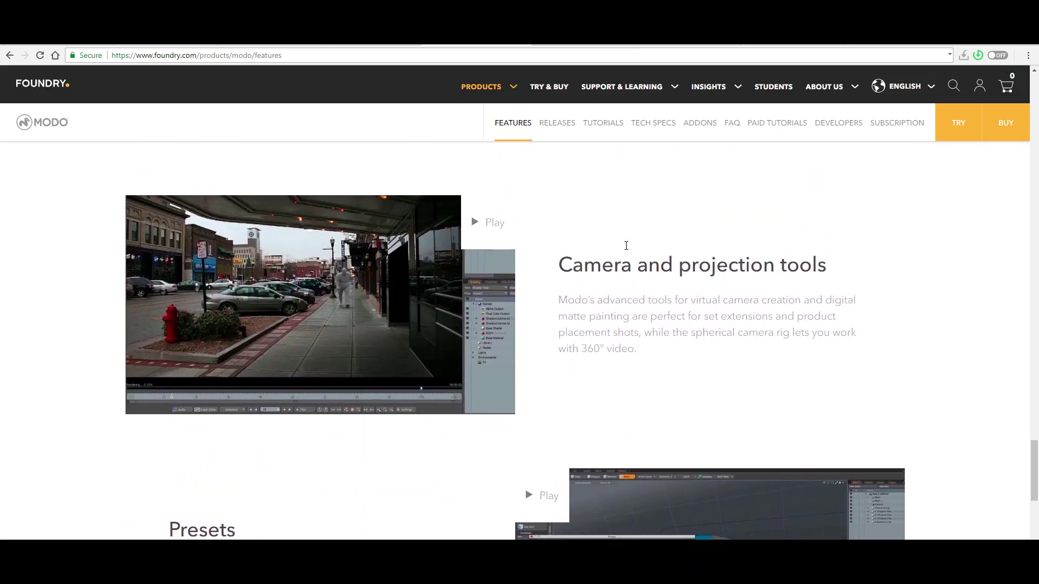